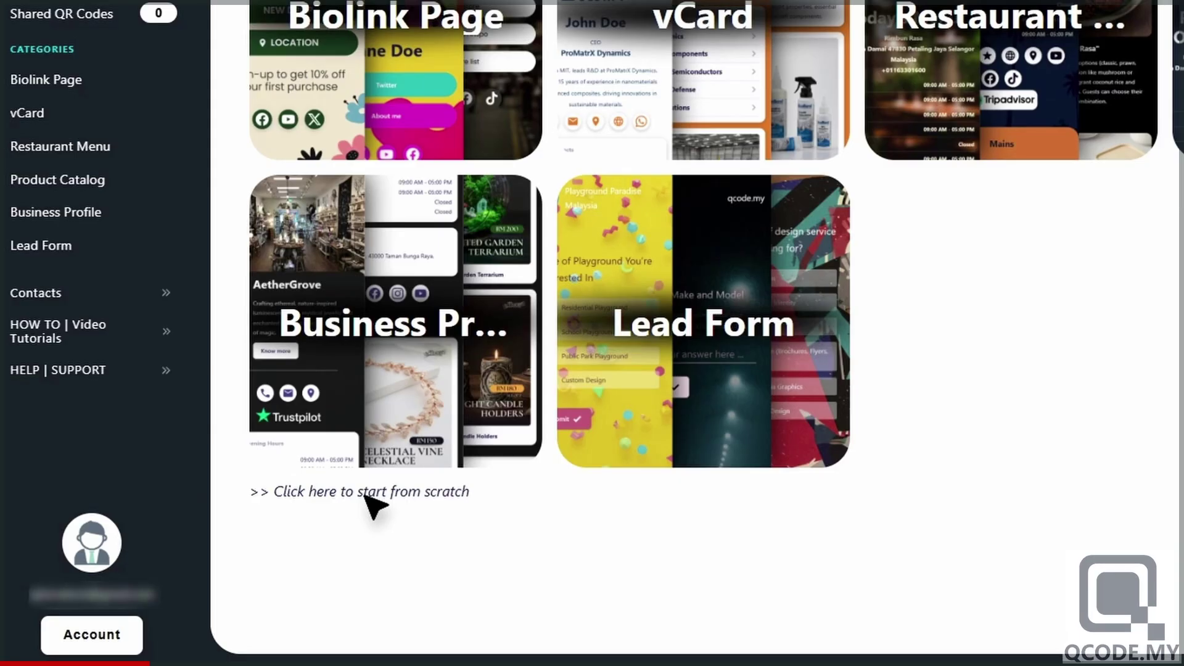
- Start a blank QR code from scratch and choose the vCard Plus dynamic type
click(366, 498)
scroll(376, 469, up, 2)
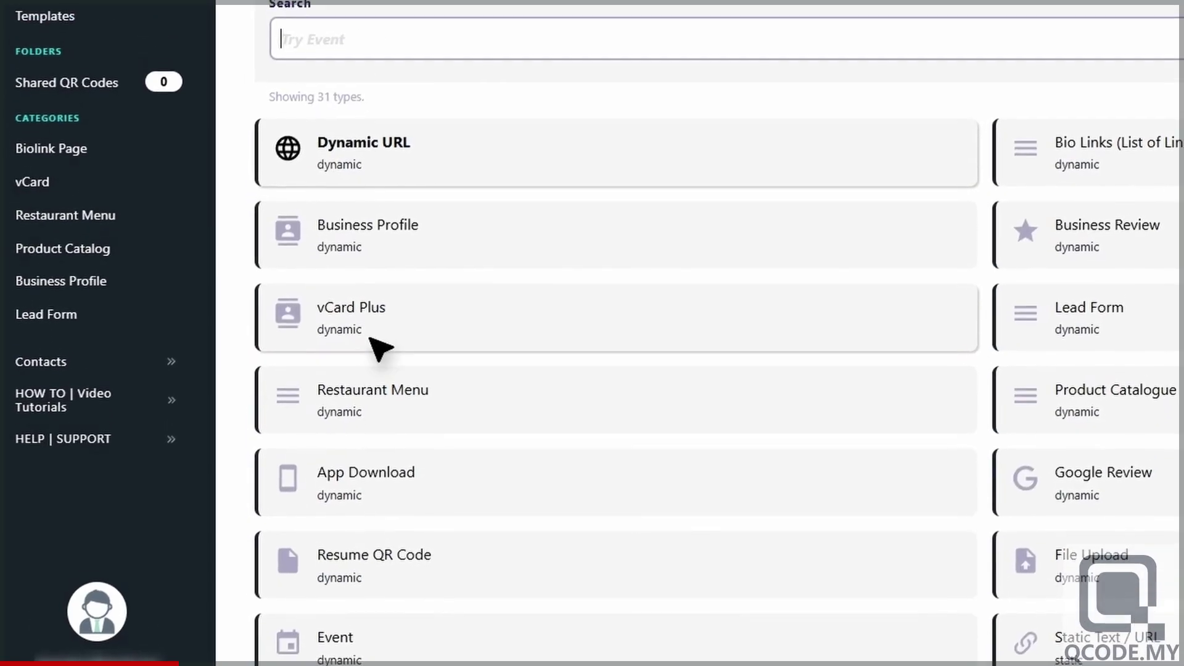
click(377, 333)
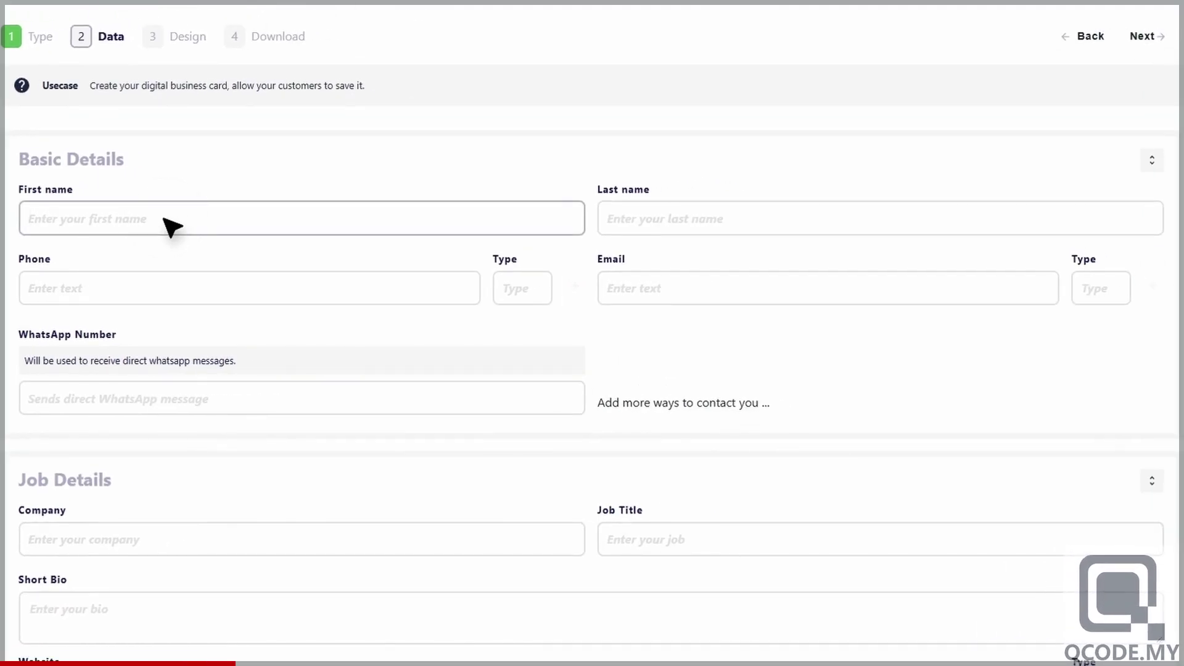
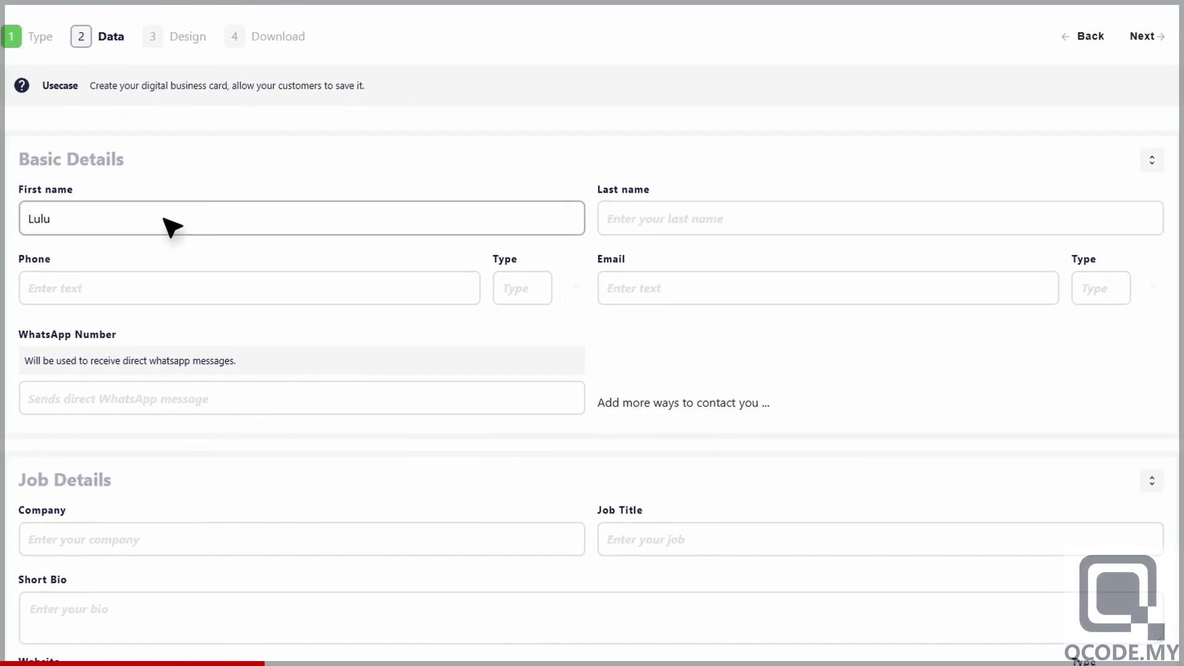
- Enter the contact's first and last name and a Mobile phone number, adding another phone row
click(747, 219)
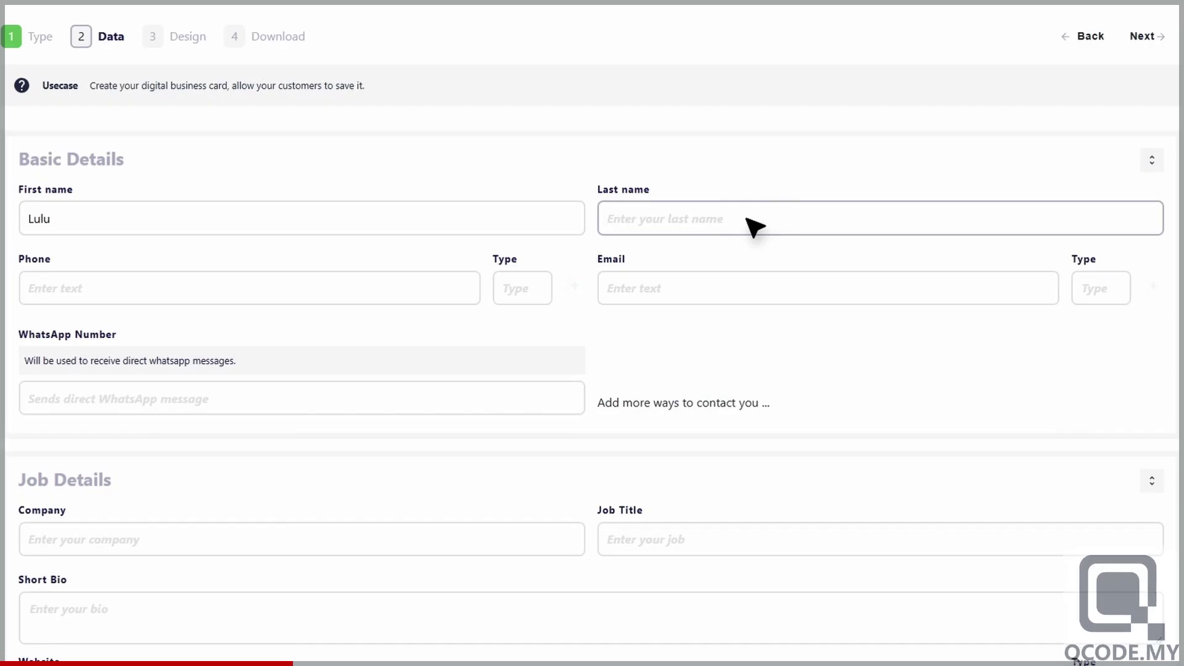
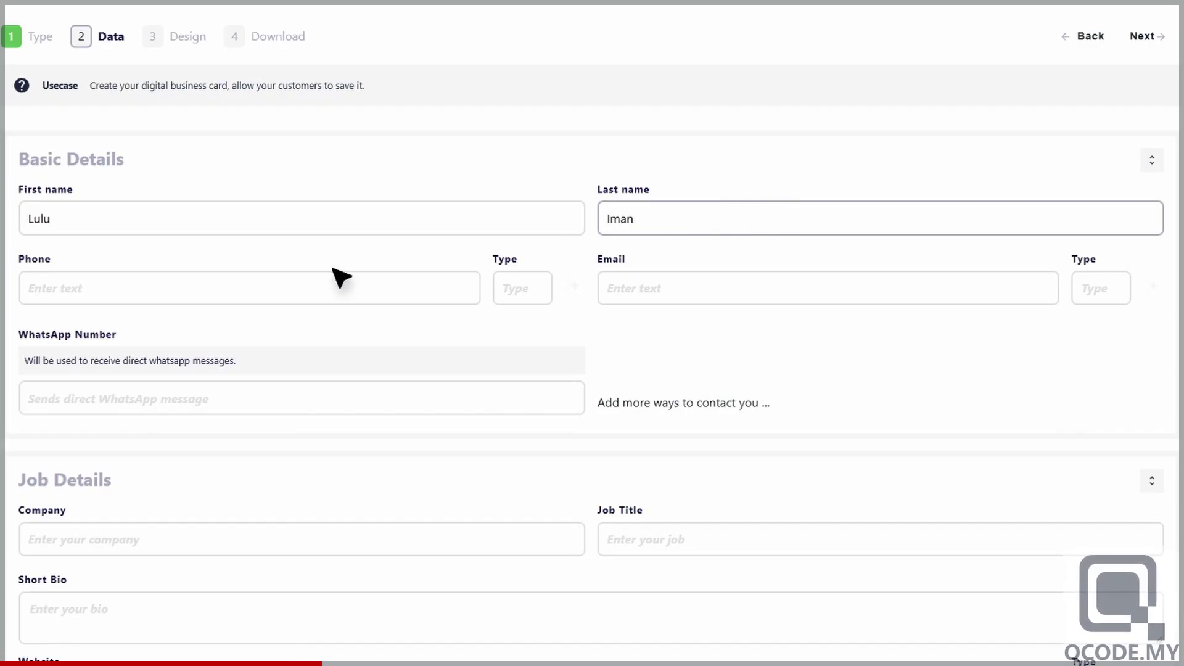
click(151, 301)
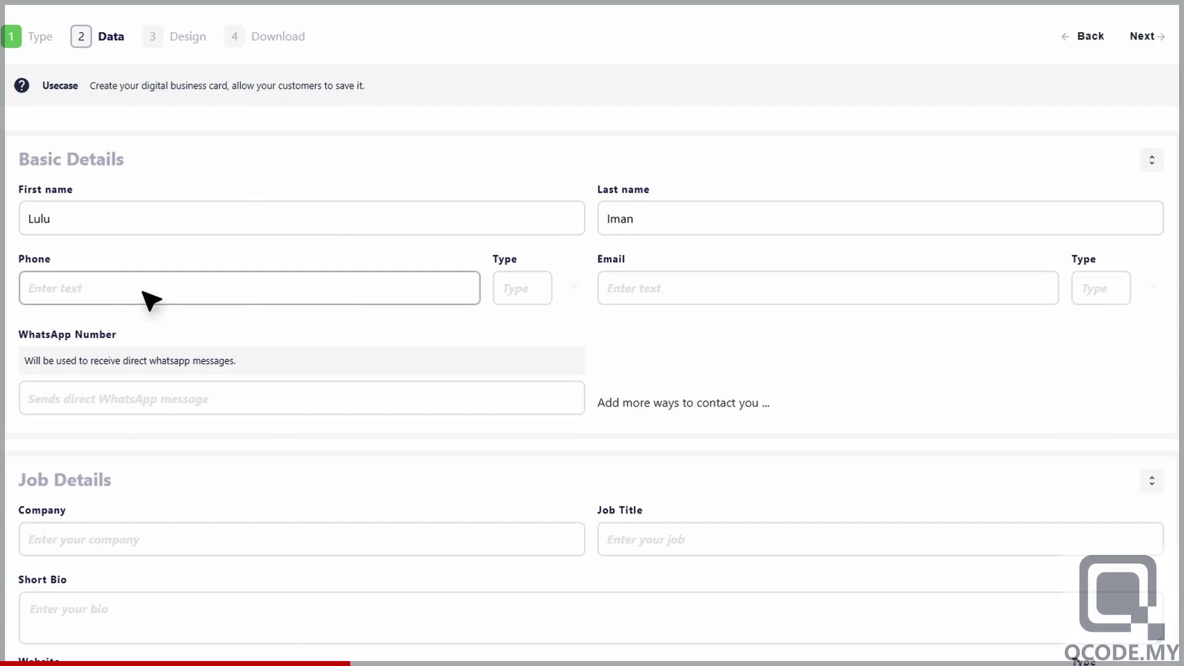
key(ctrl+v)
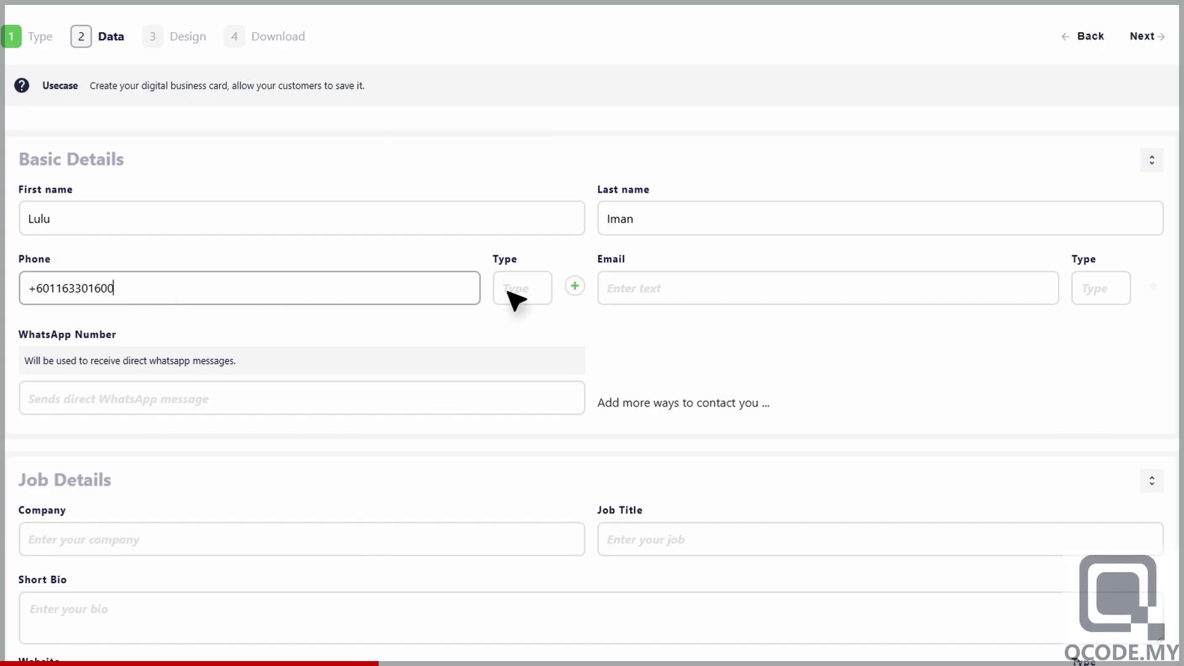
click(534, 292)
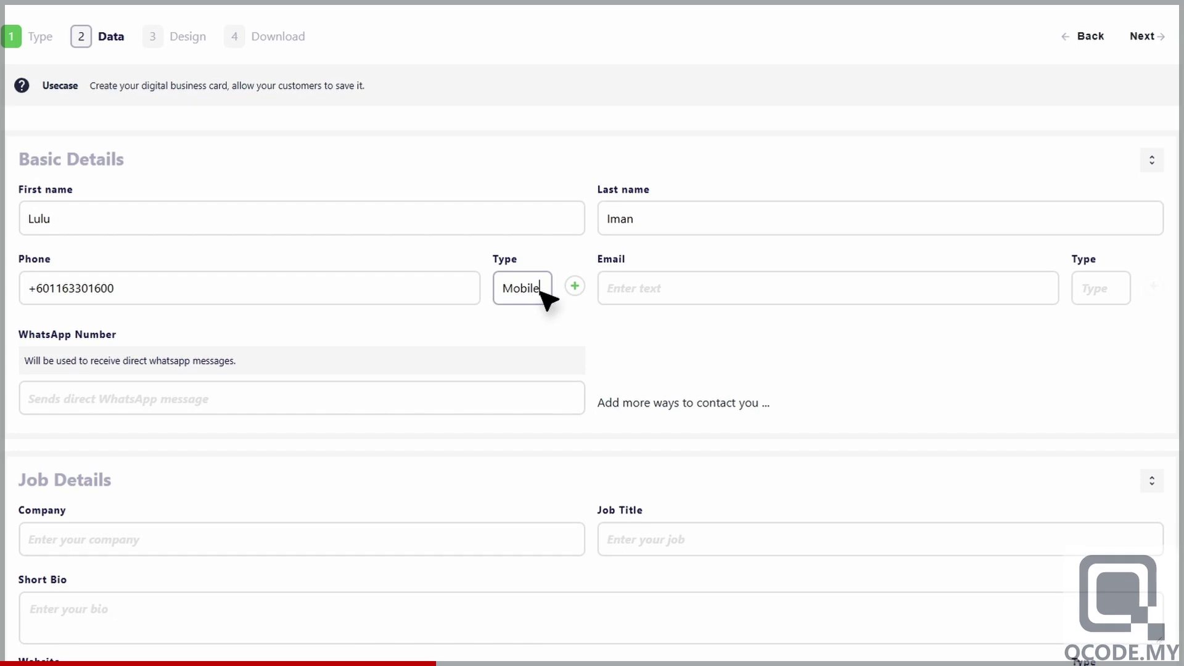
click(576, 290)
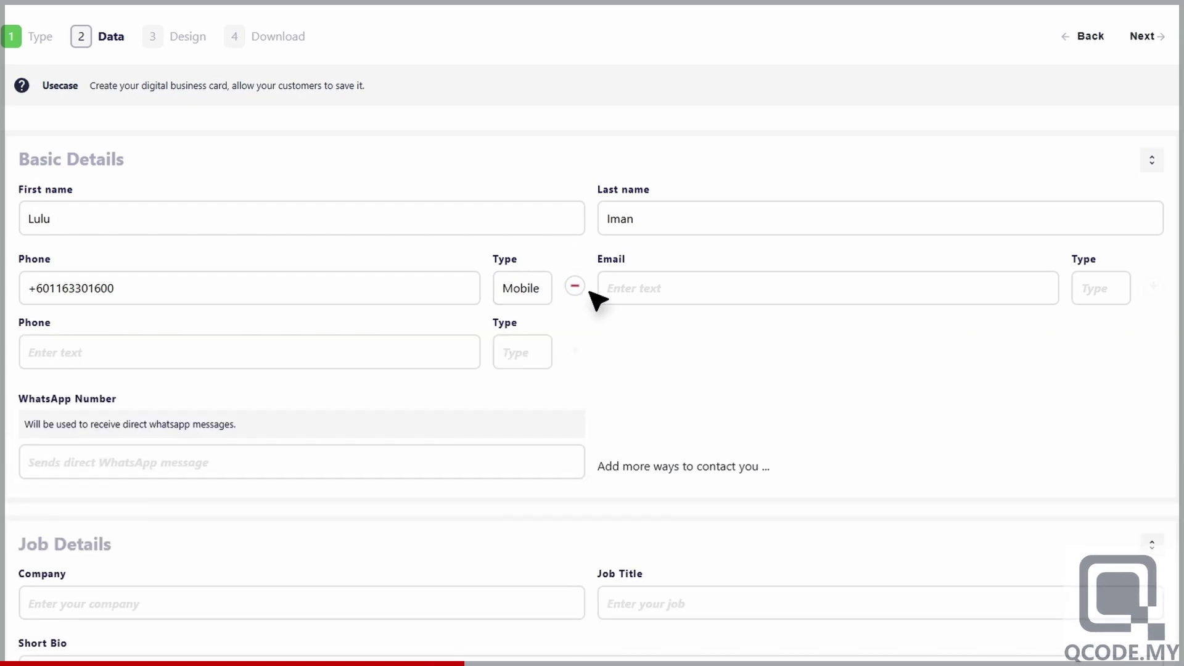
- Add the contact's email address typed Email, a spare email row, and their WhatsApp number
click(716, 293)
key(ctrl+v)
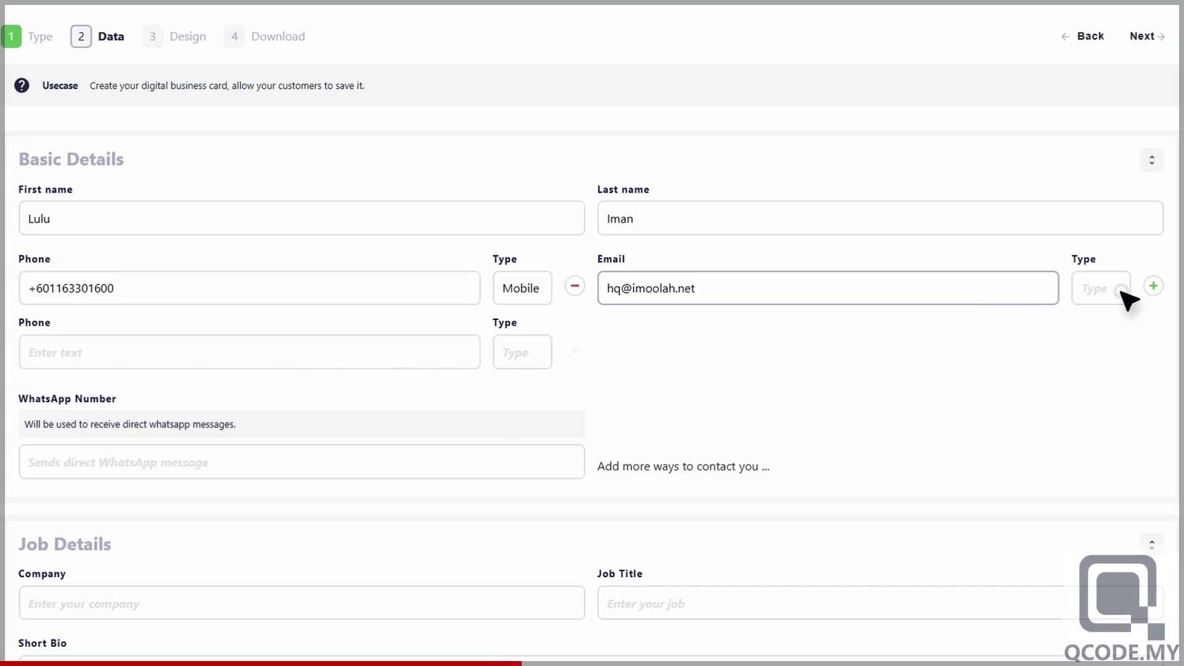
click(1121, 292)
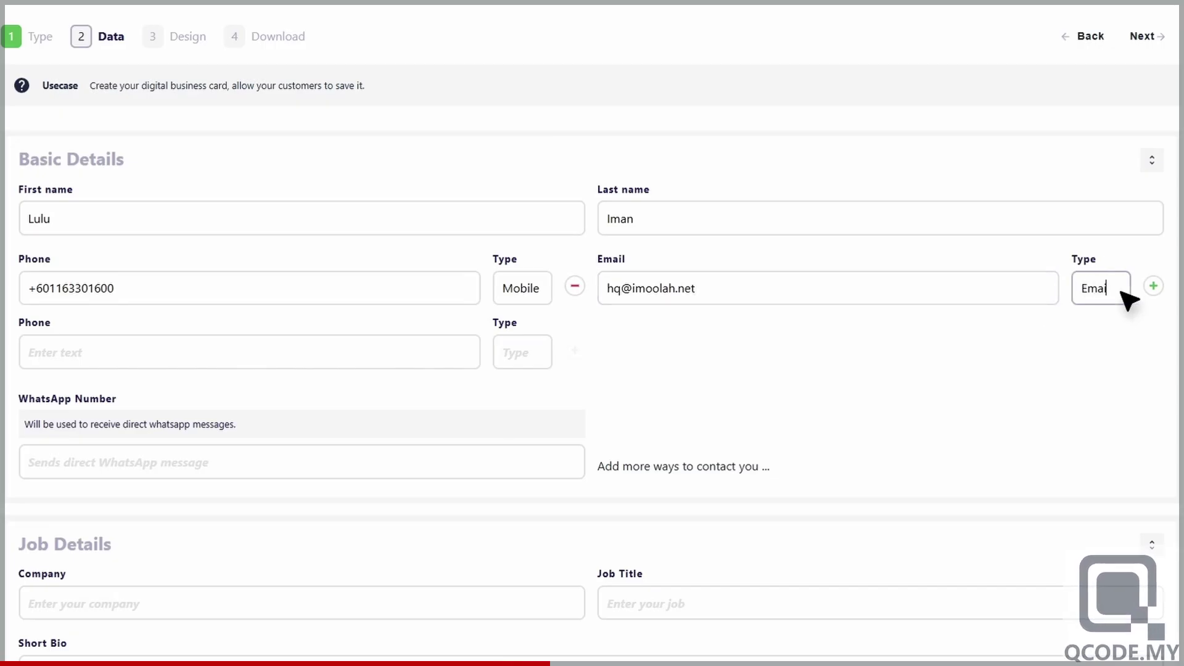
click(1153, 286)
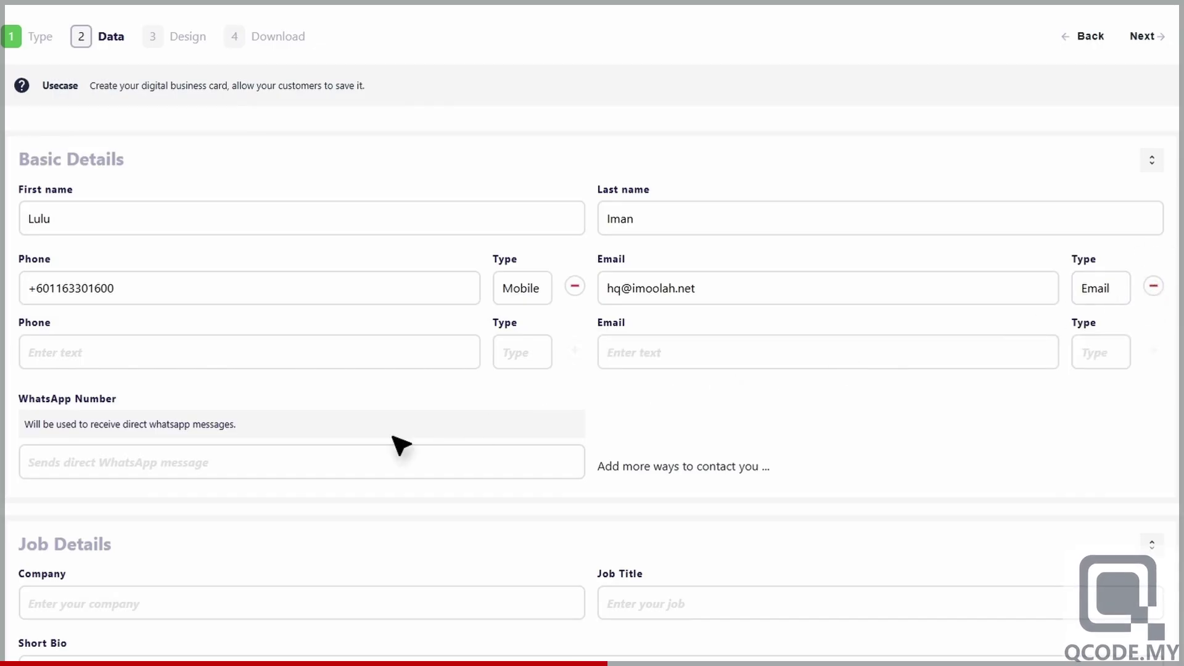
click(244, 464)
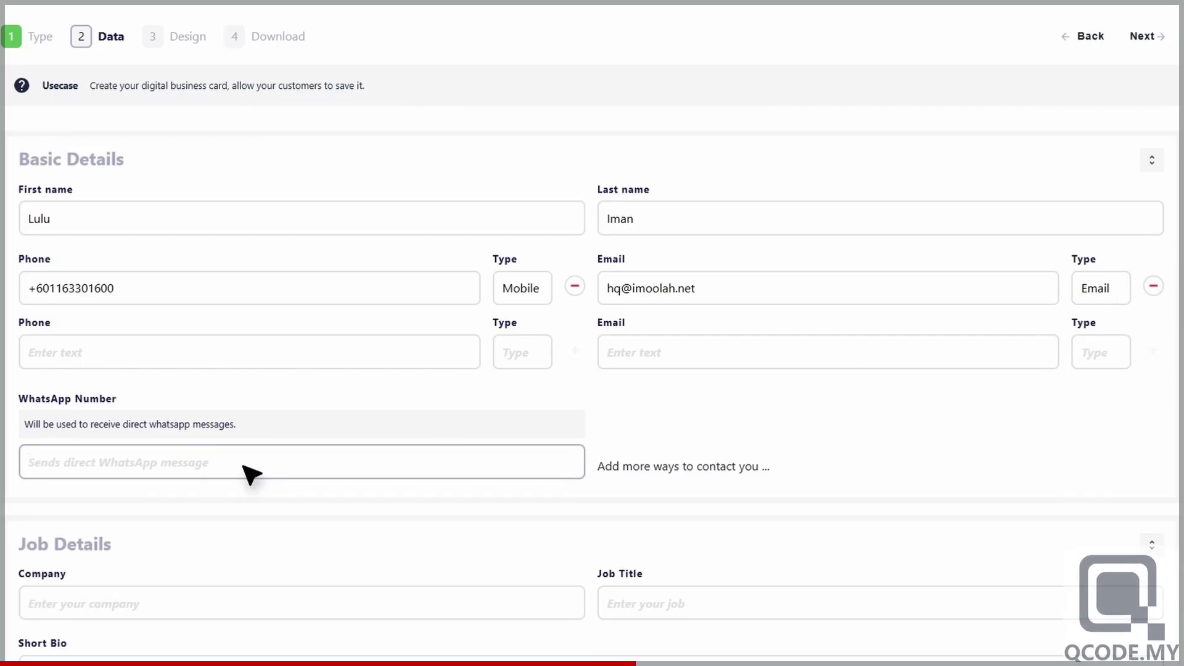
key(ctrl+v)
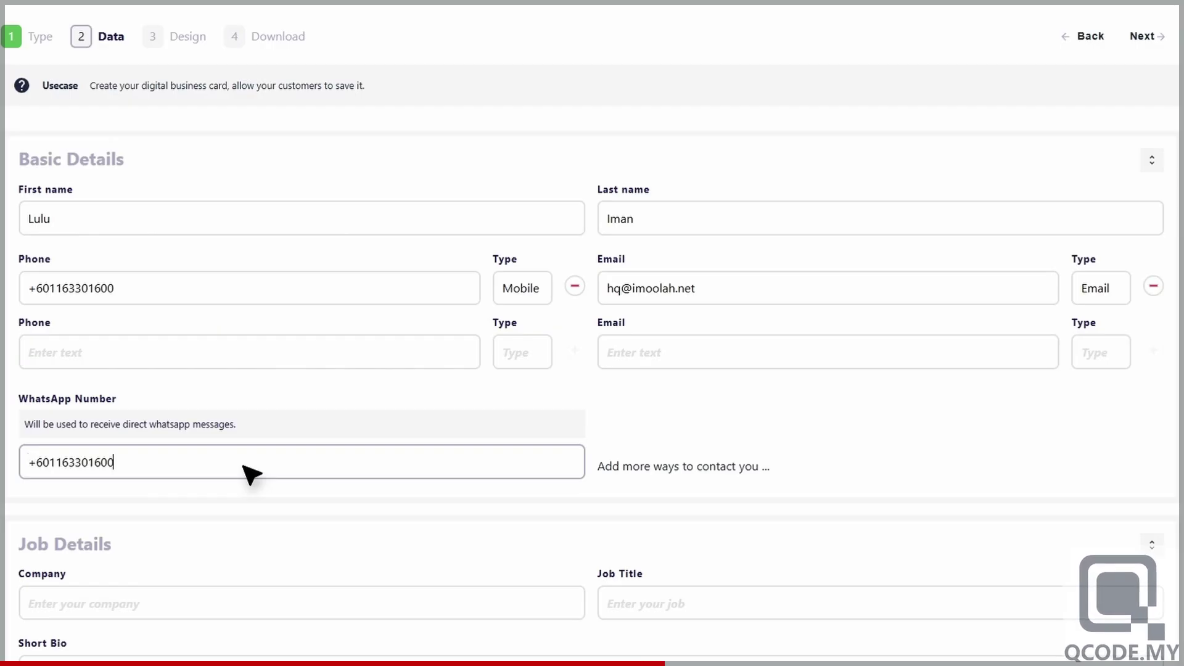
- Fill in company iMoolah Network and job title Company Representative
scroll(250, 474, down, 5)
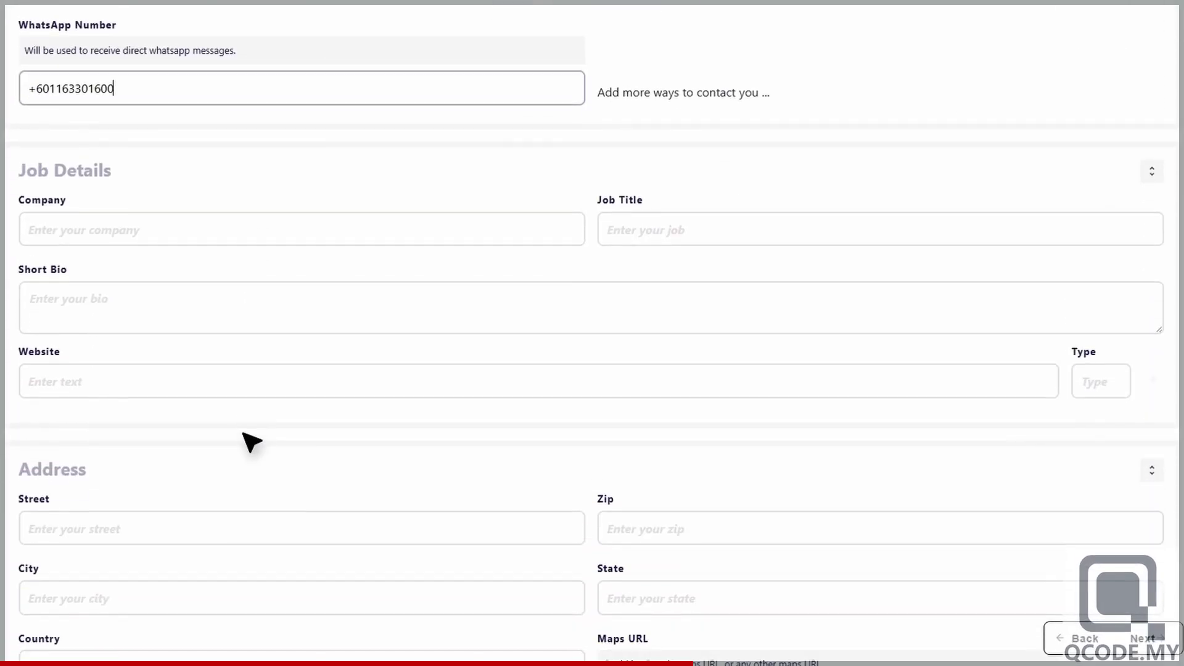
click(244, 231)
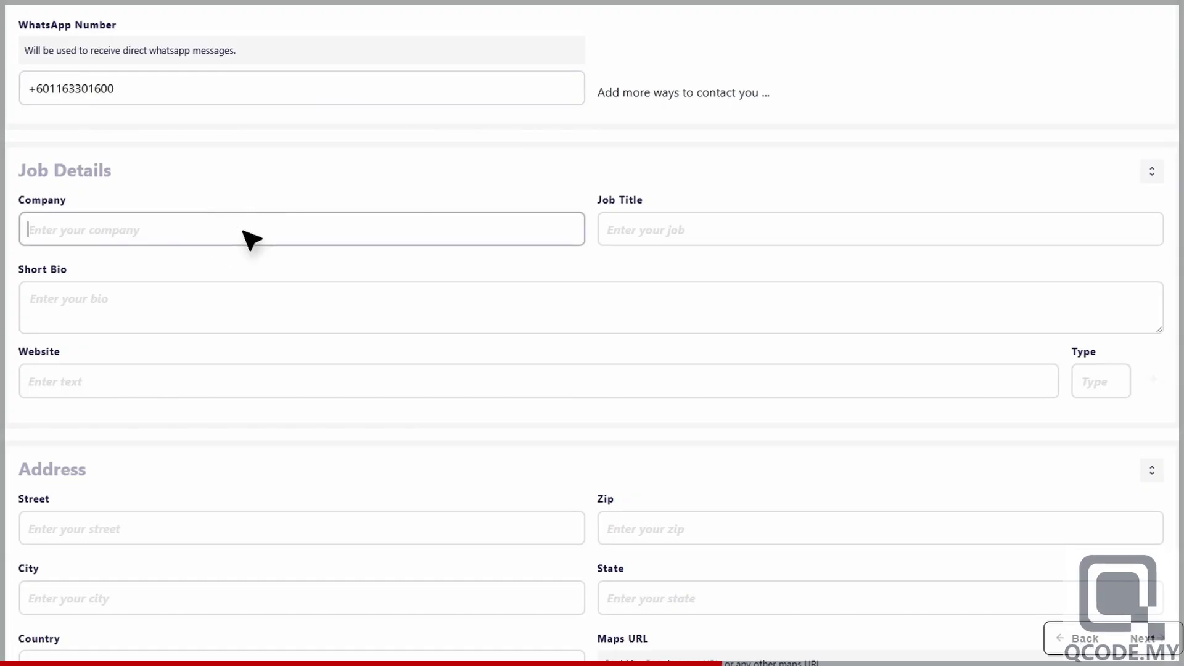
text(iMoolah Network)
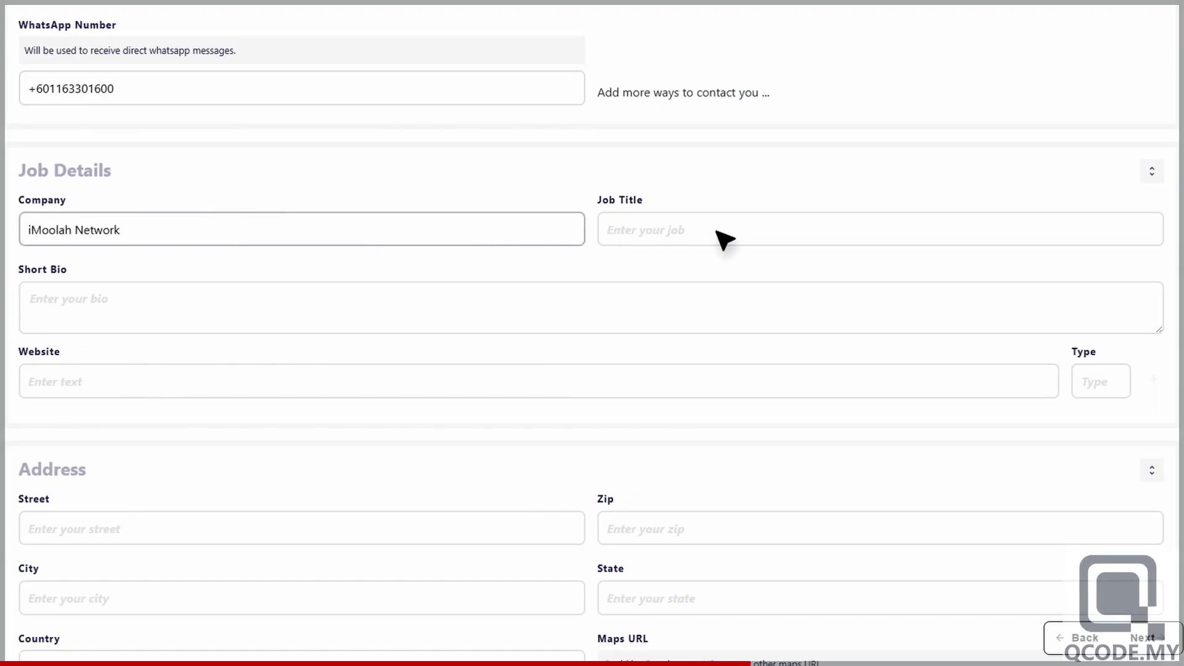
click(742, 239)
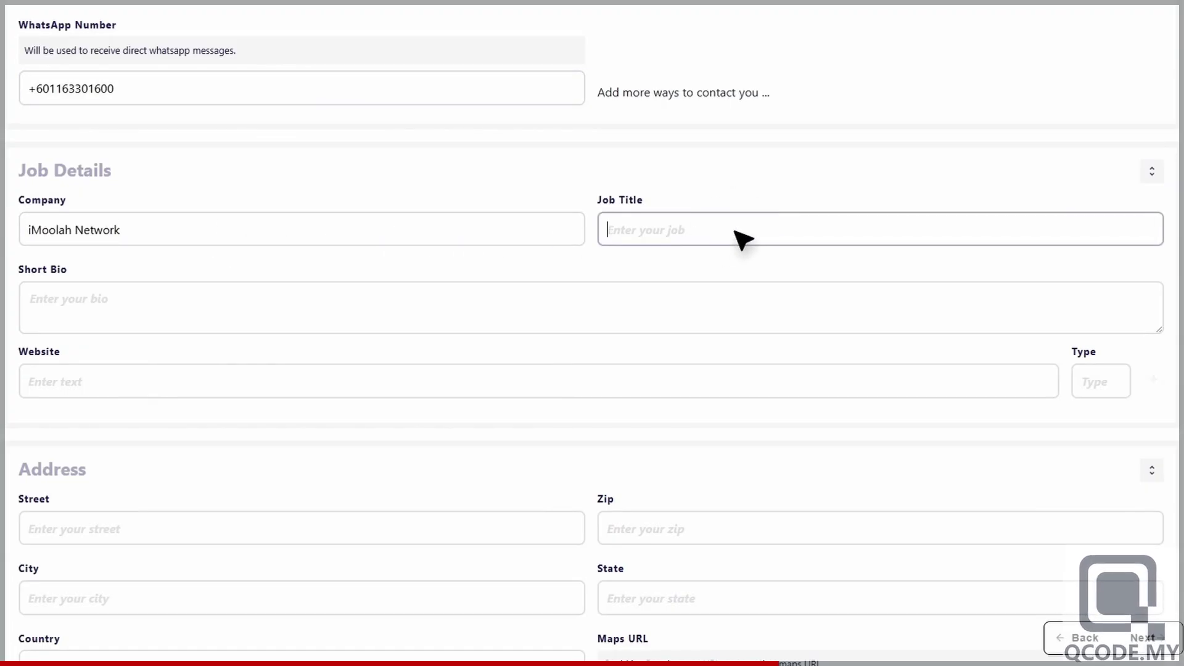
text(Company Representative)
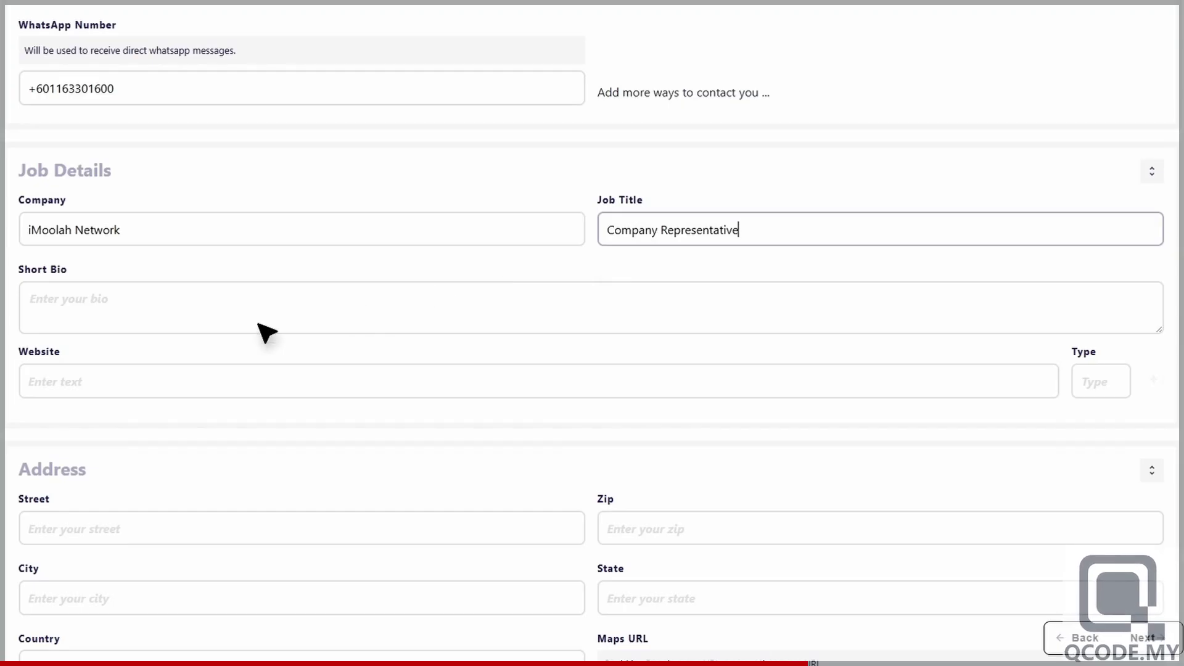
- Add a short bio and website imoolah.net typed Website, plus a second website row
click(267, 333)
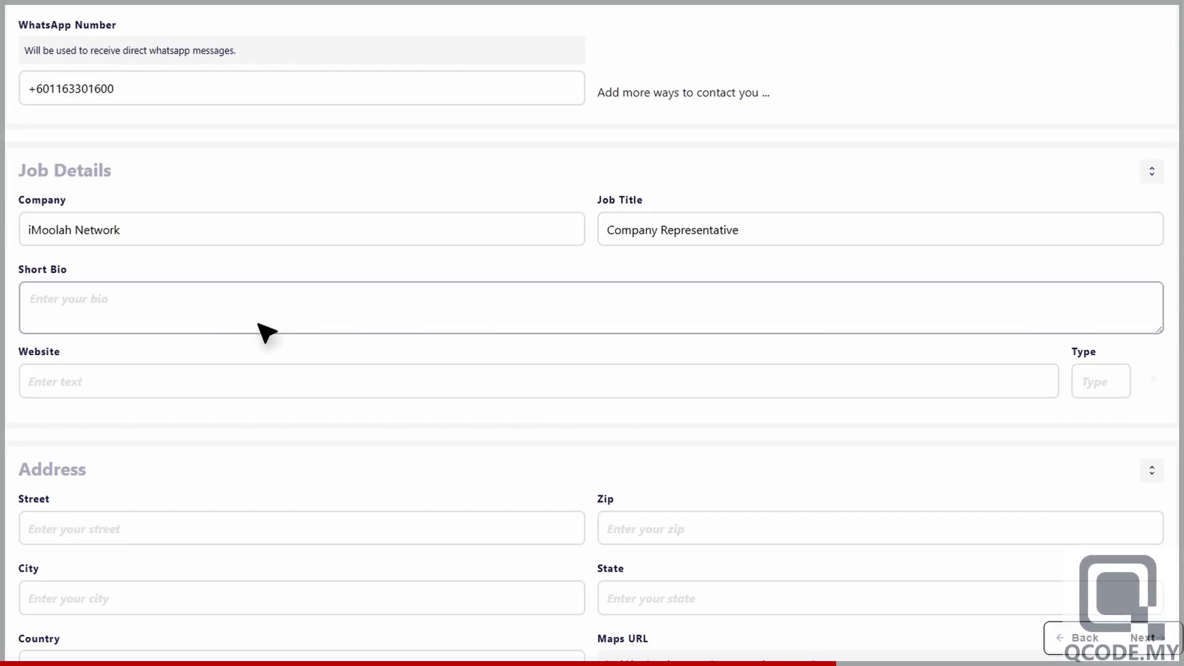
text(Ride the internet like a highway star!)
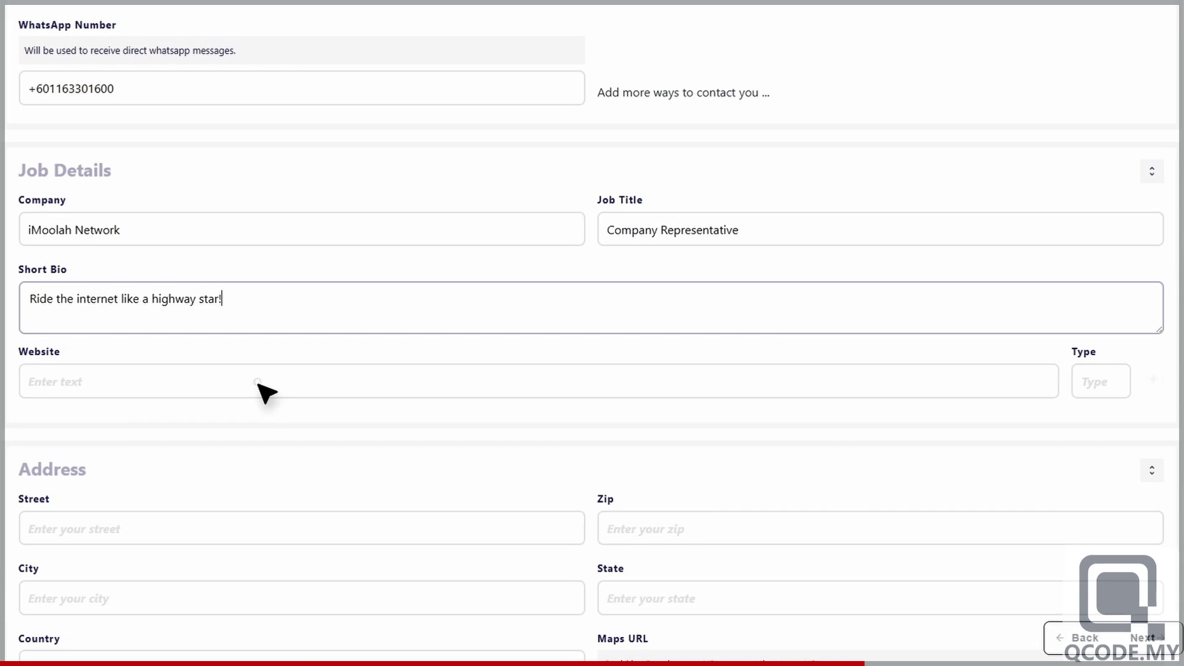
click(267, 392)
text(imoolah.net)
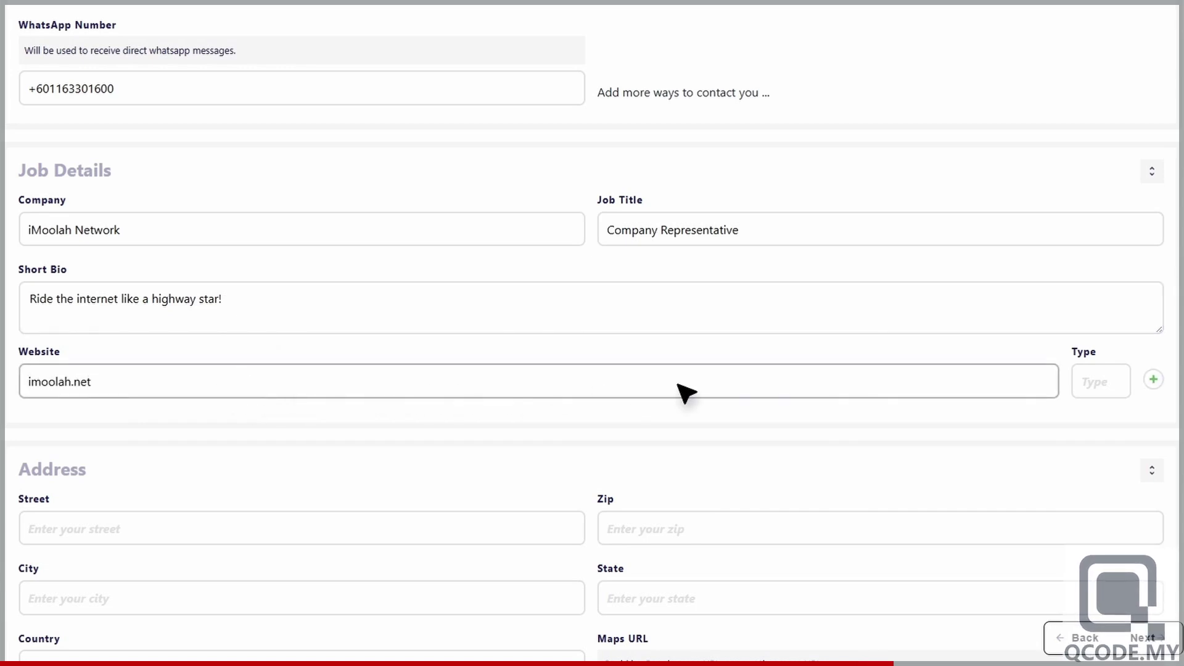
click(1118, 383)
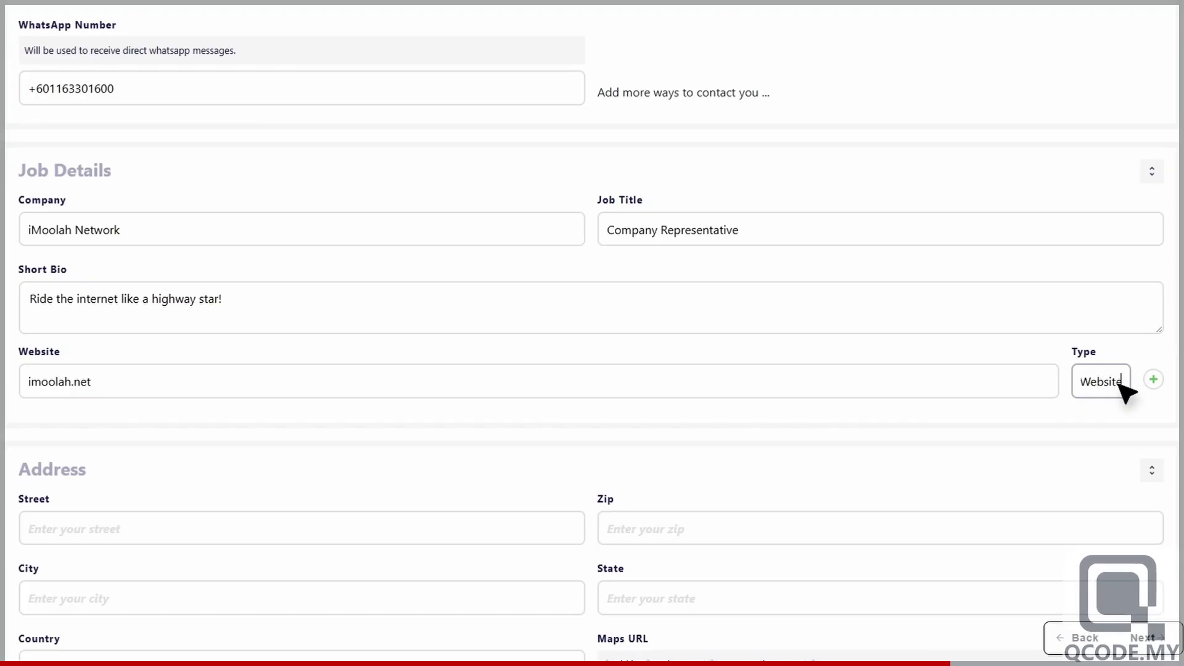
click(1153, 380)
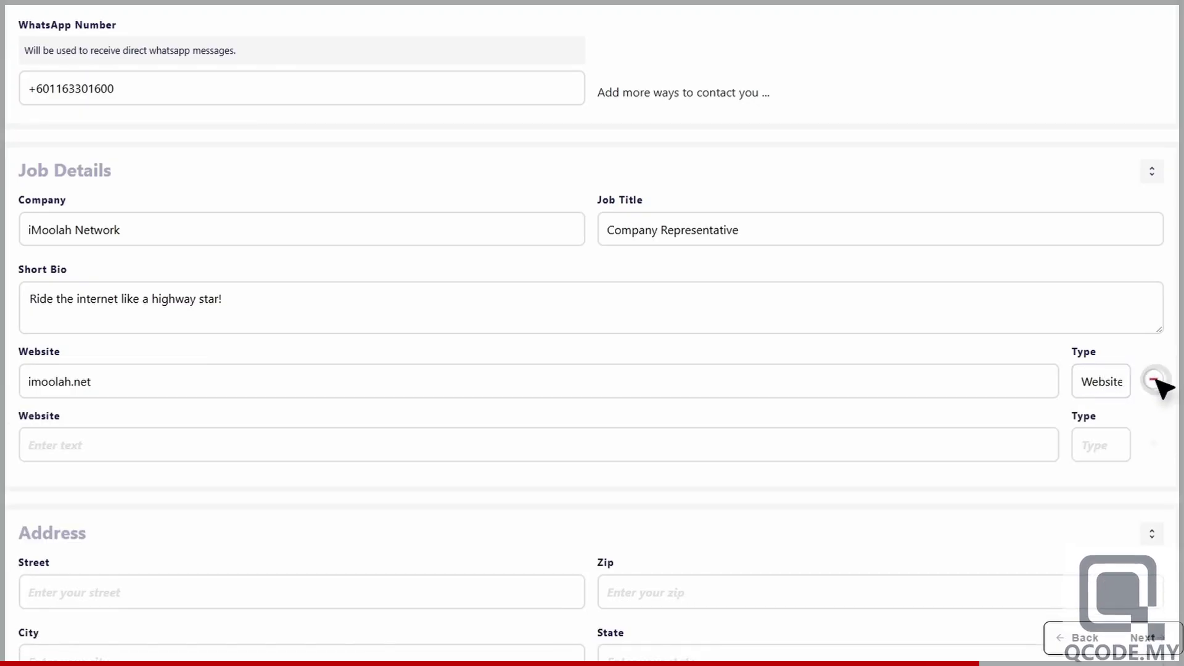
scroll(1162, 387, down, 6)
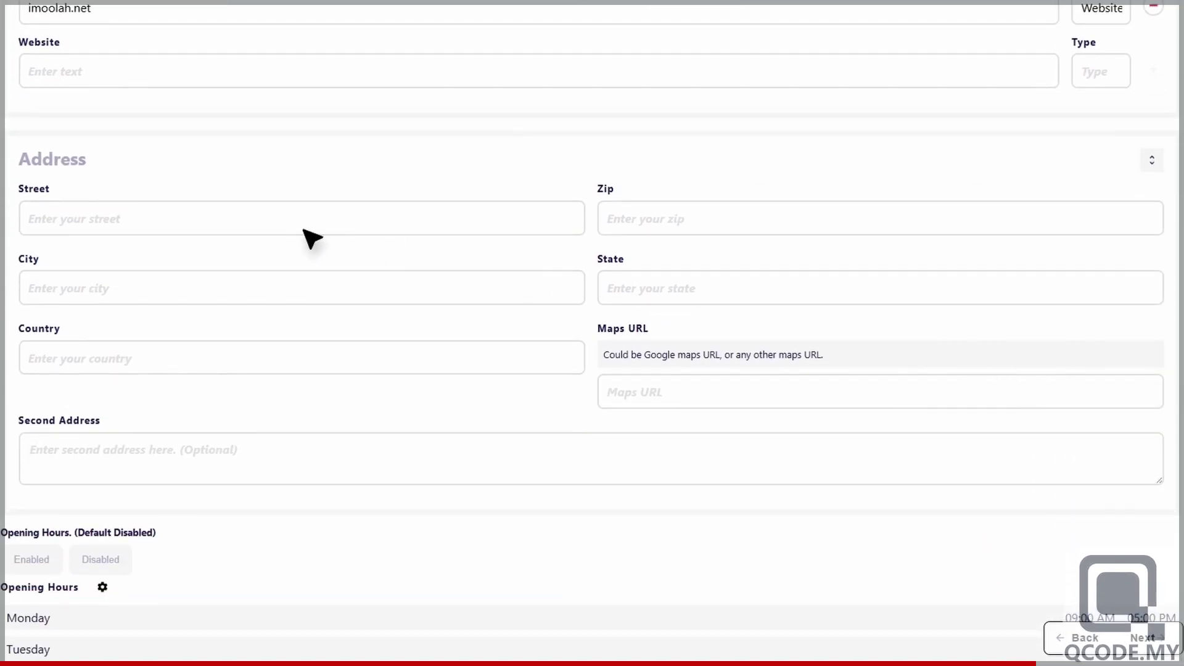
- Enter the contact's street address, postal code and city
click(249, 227)
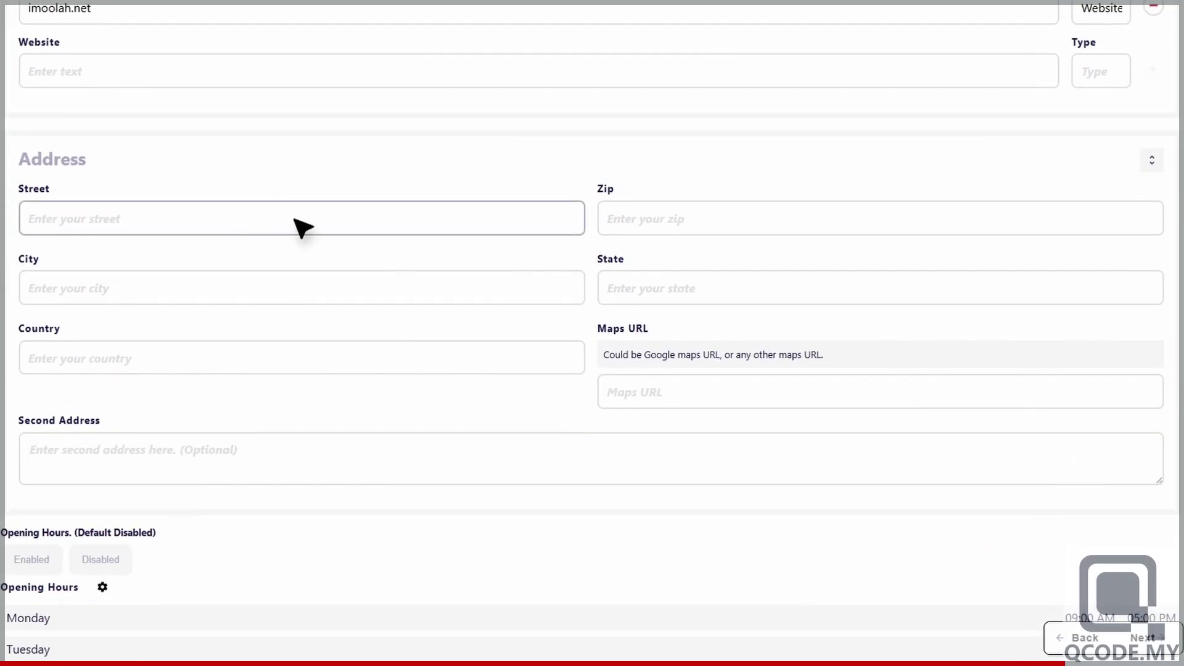
text(Jalan PJU10/1c)
click(740, 223)
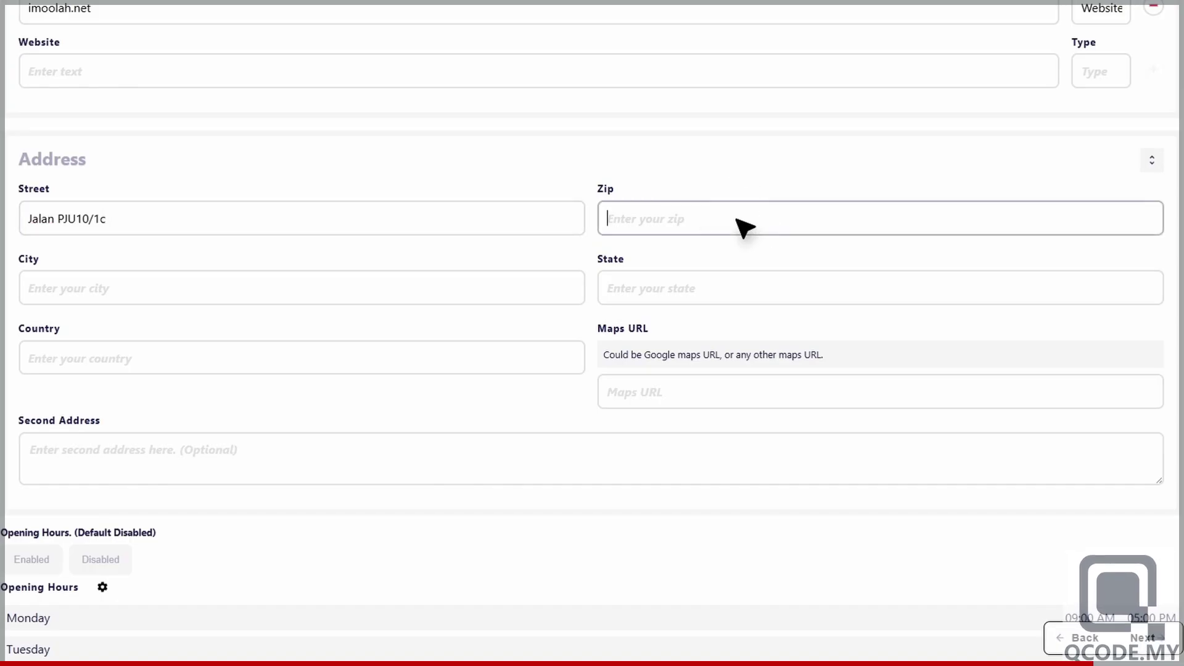
text(47830)
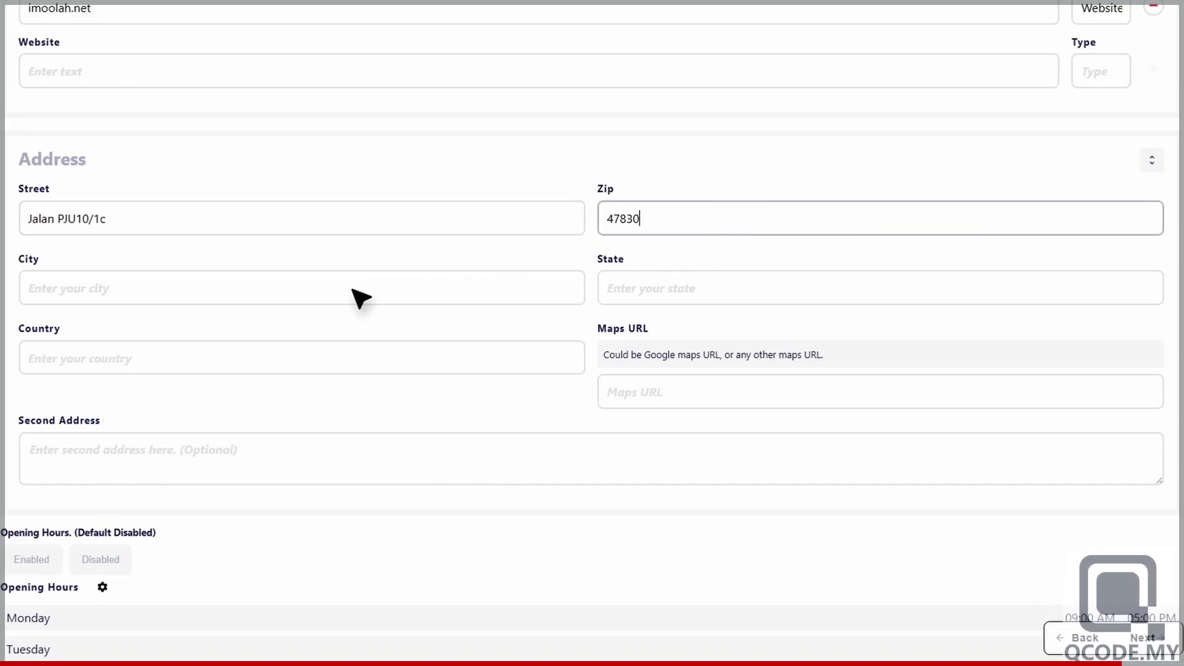
click(352, 289)
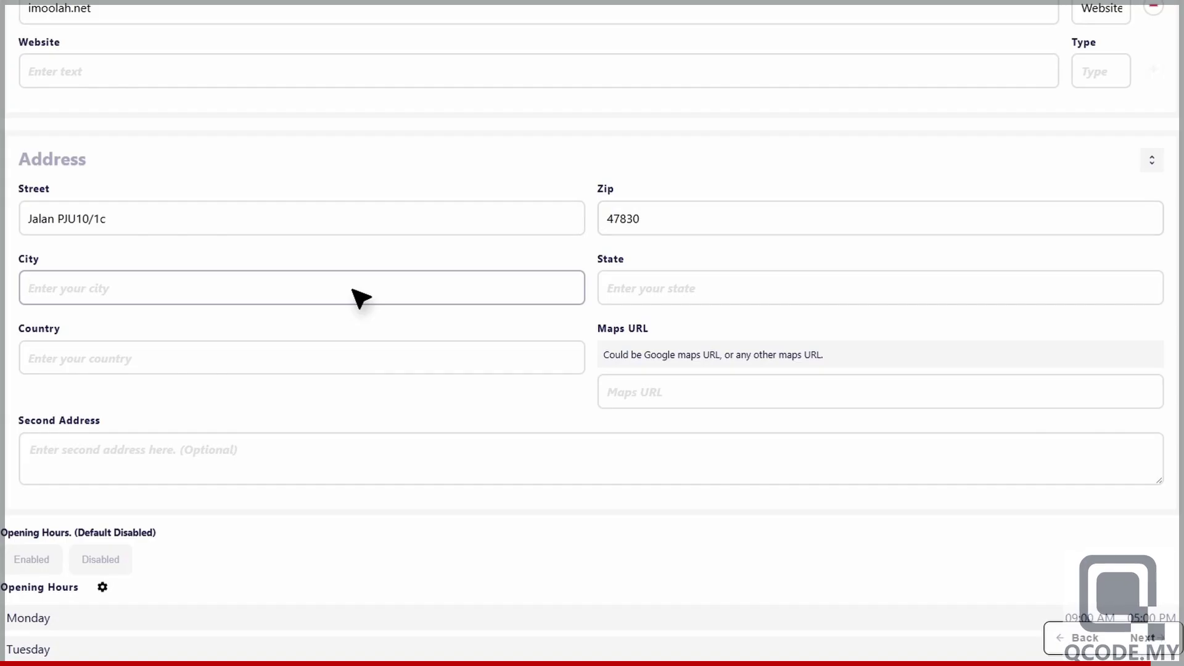
text(Petaling Jaya)
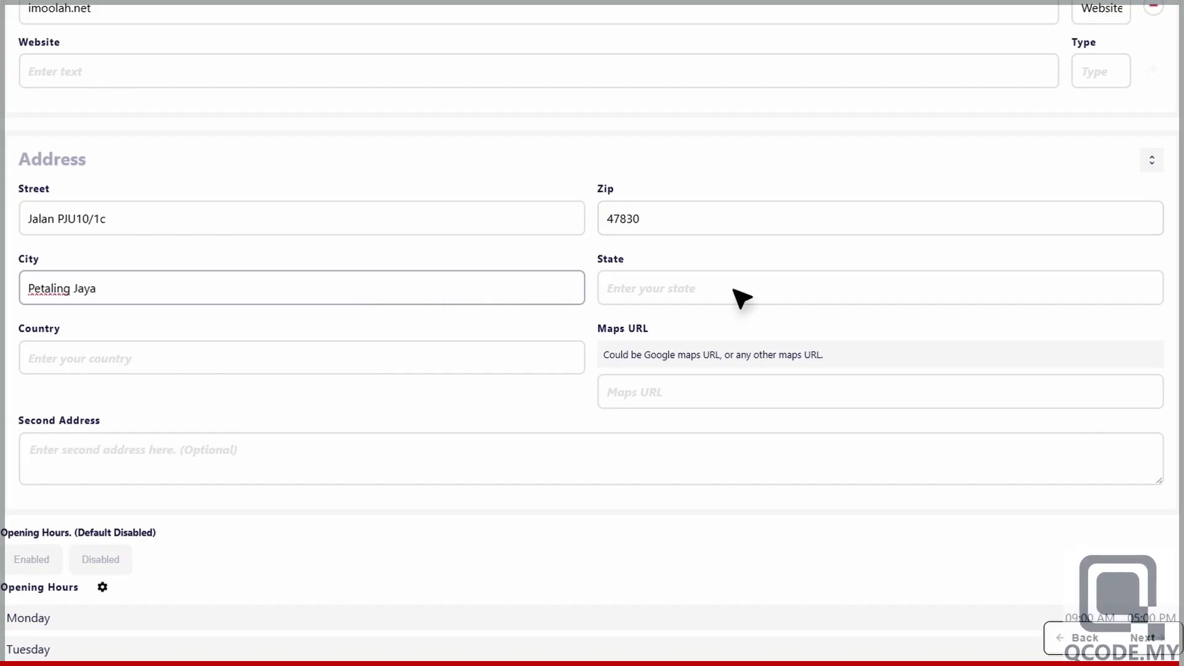
- Enter the address's state and country, and paste the Google Maps link
click(740, 299)
text(Selangor)
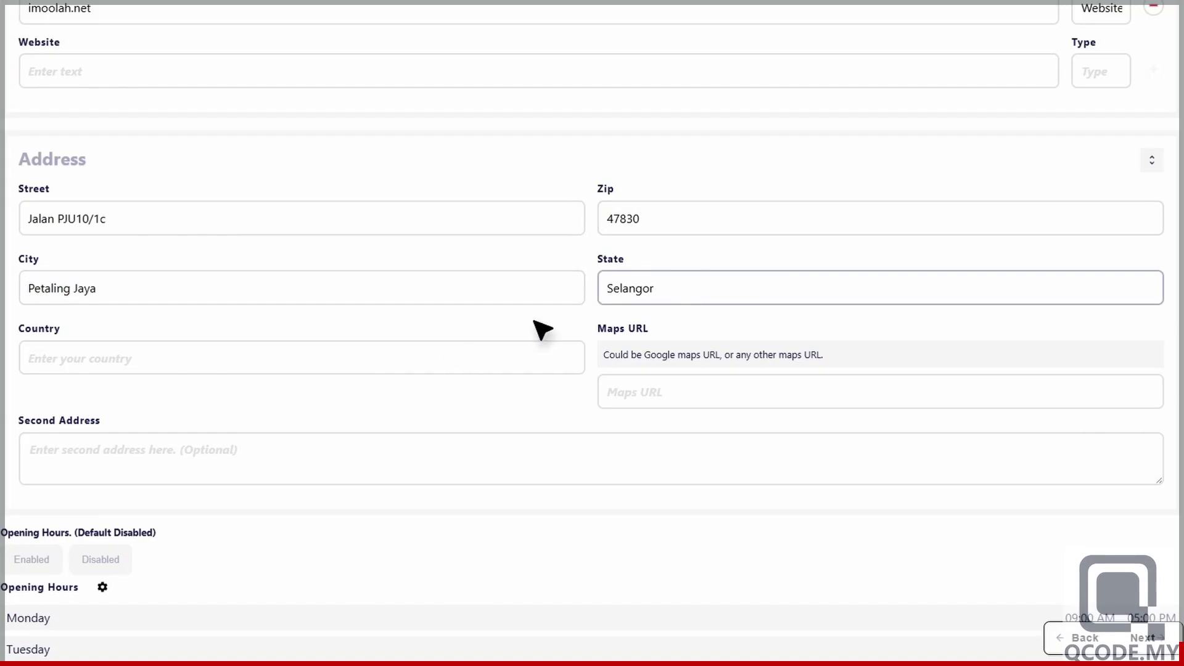
click(286, 362)
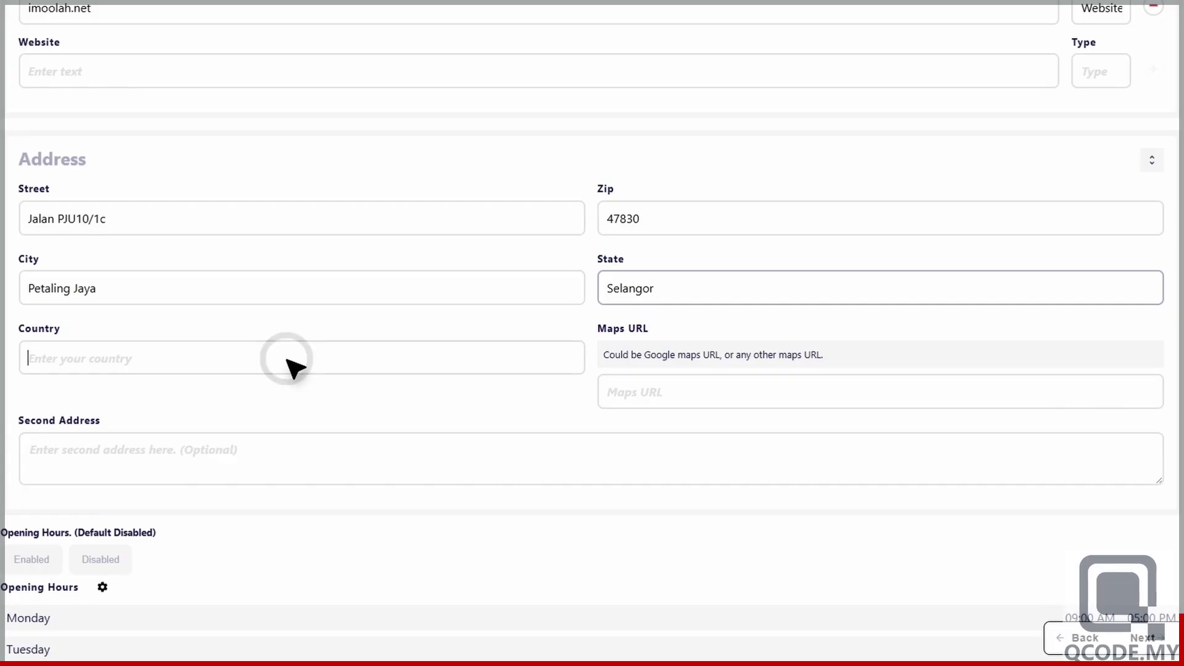
text(Malaysia)
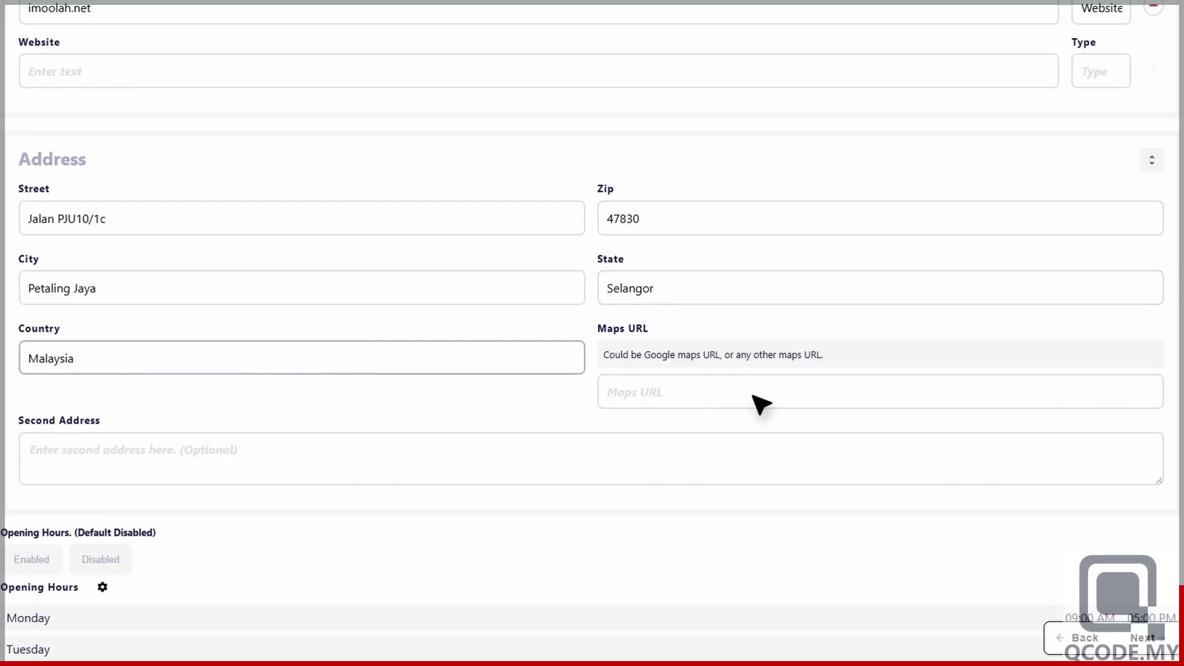
click(753, 397)
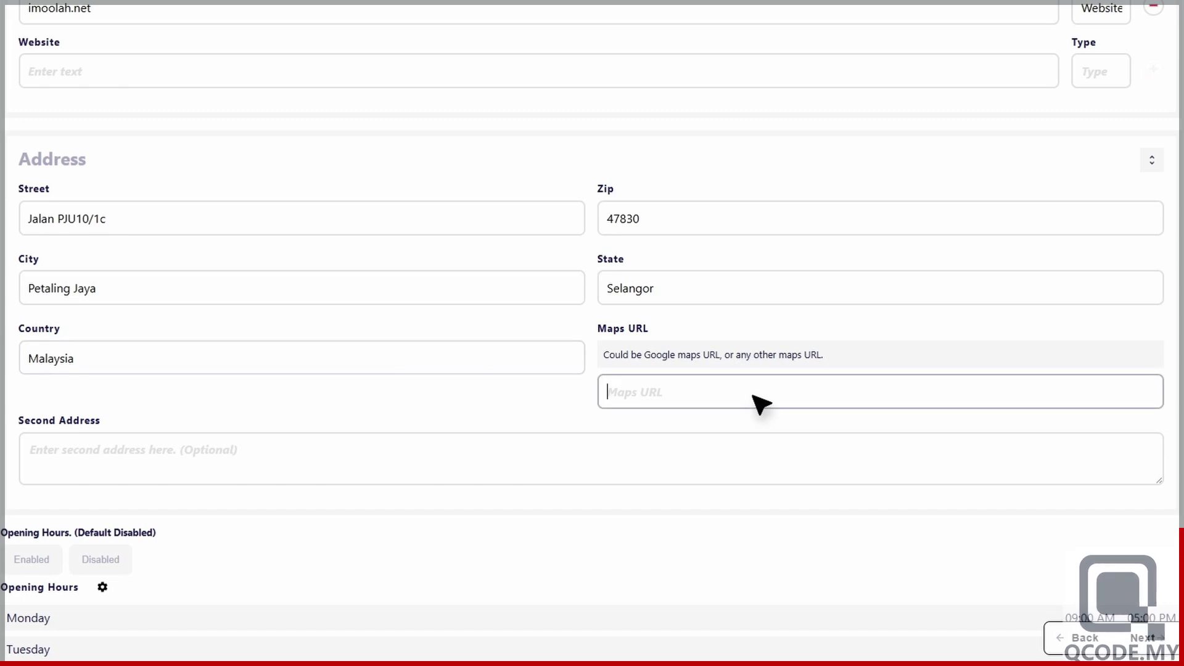
text(https://maps.app.goo.gl/bJv8NDHyEERdPun48)
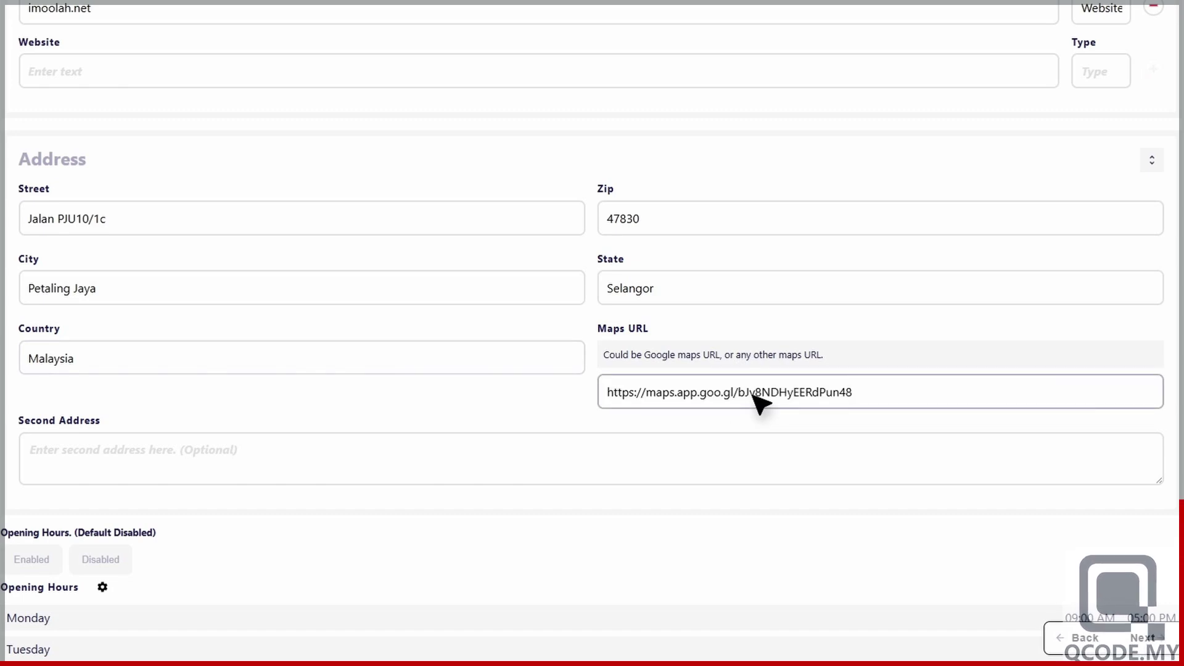
scroll(756, 401, down, 3)
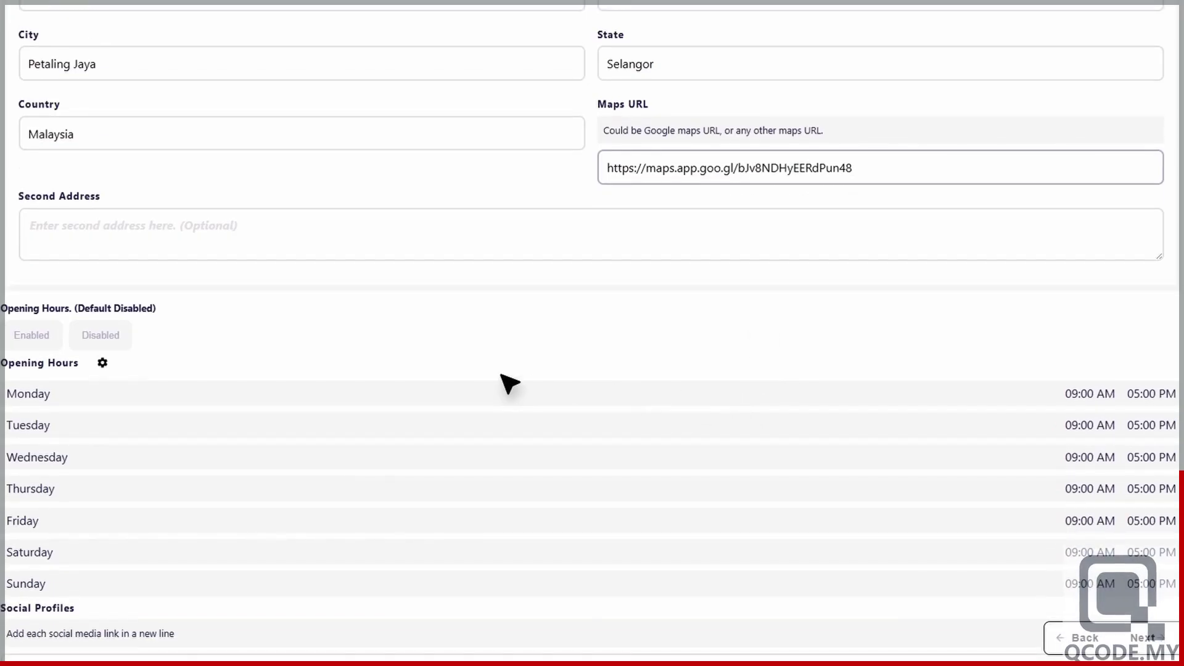
- Enable opening hours with Friday marked as closed
click(37, 335)
click(37, 336)
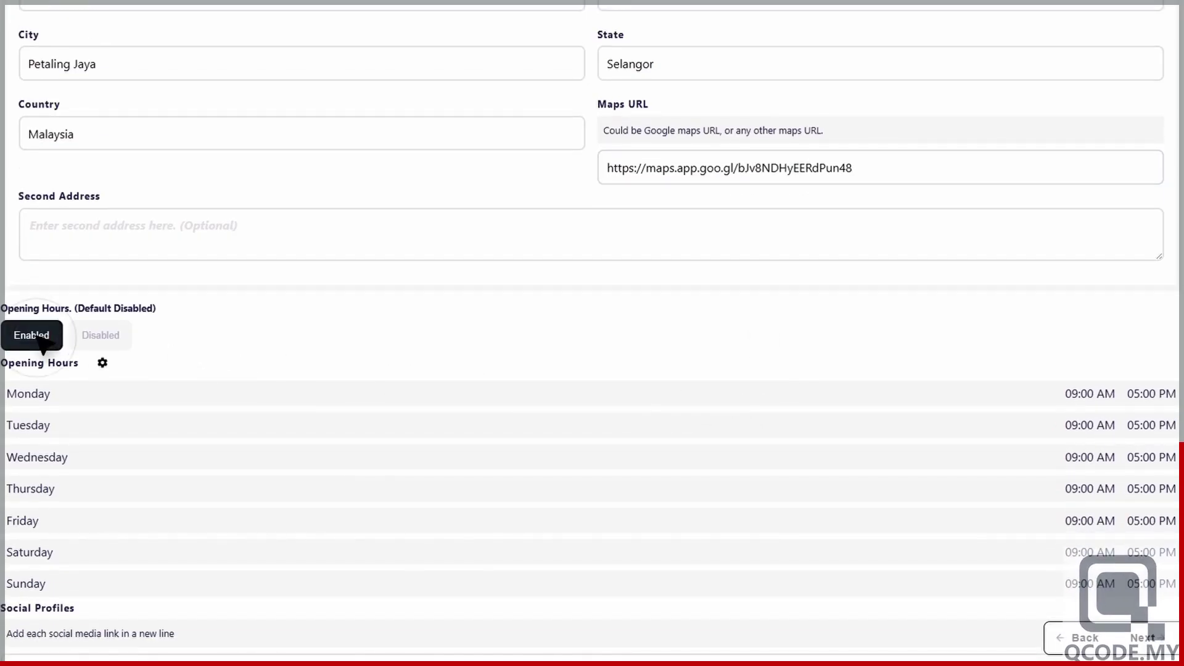
click(102, 362)
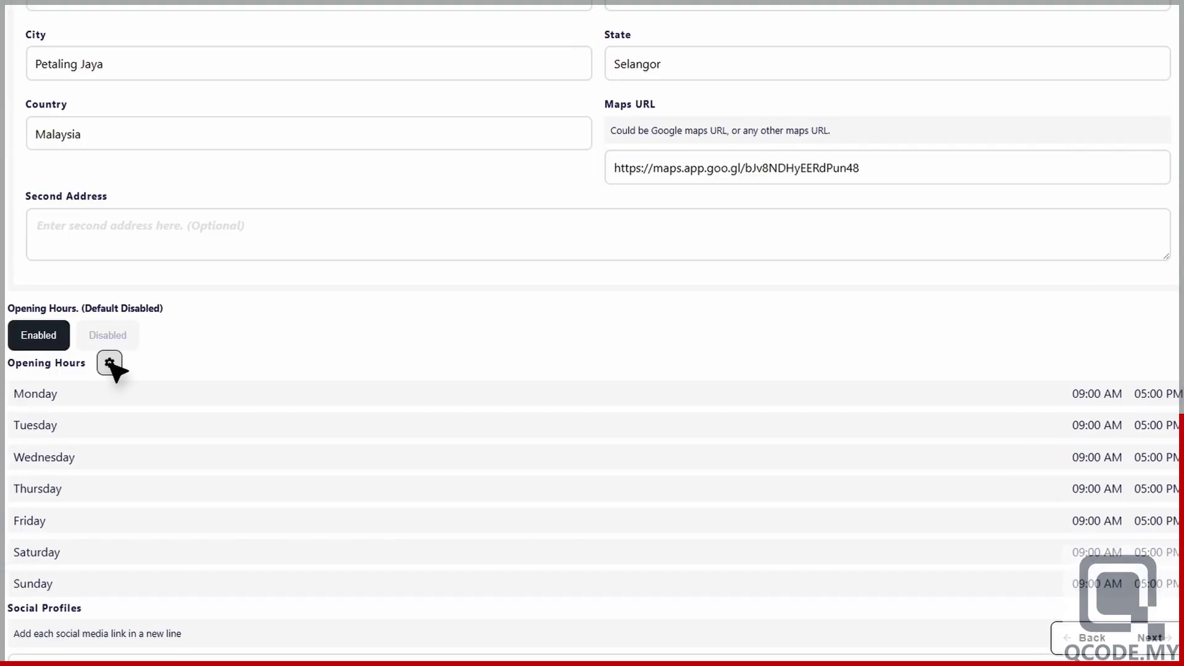
scroll(524, 367, down, 2)
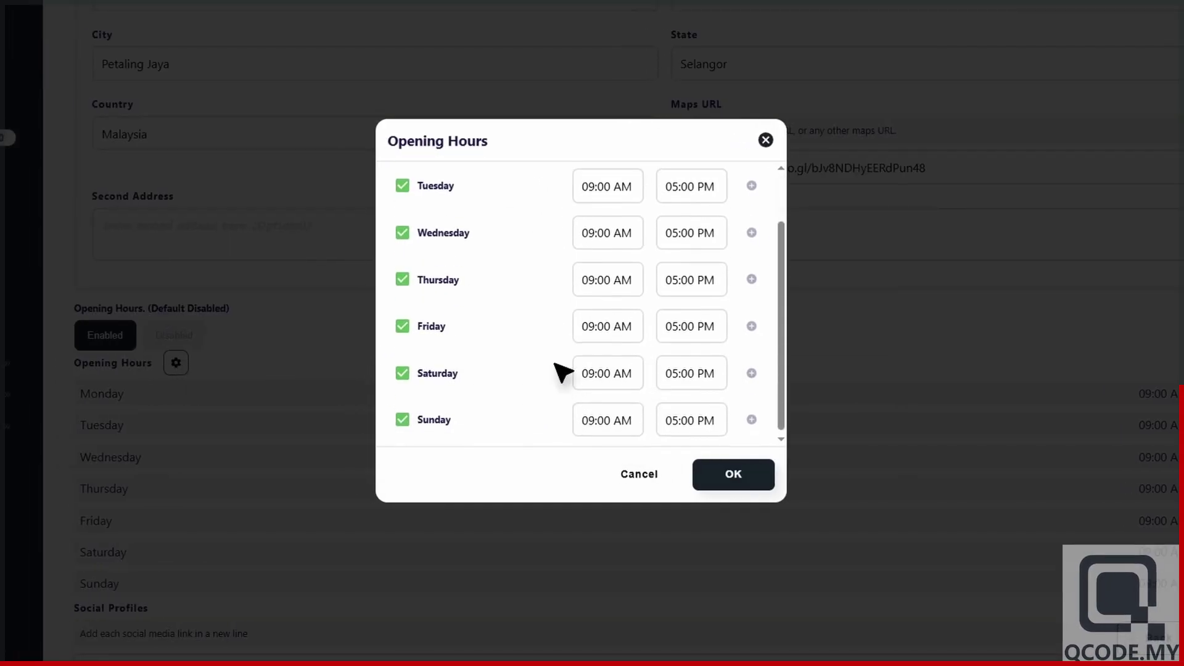
click(403, 317)
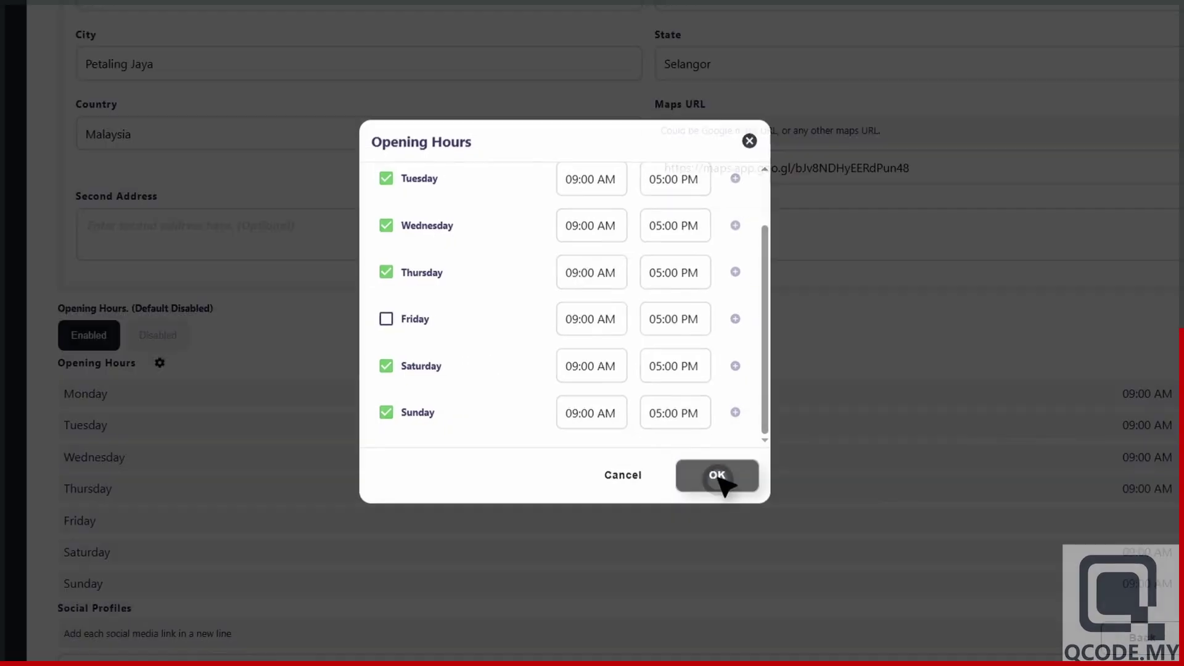
click(729, 476)
- Paste the Facebook, YouTube and TikTok profile links and continue to the Design step
scroll(617, 503, down, 2)
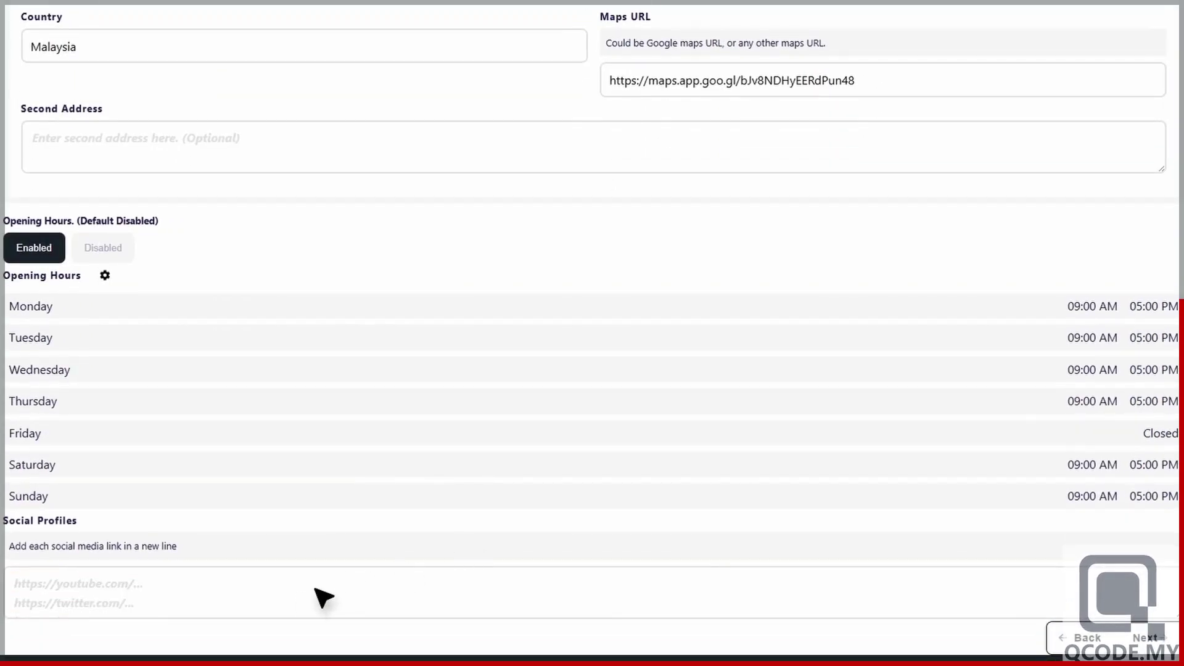
click(306, 602)
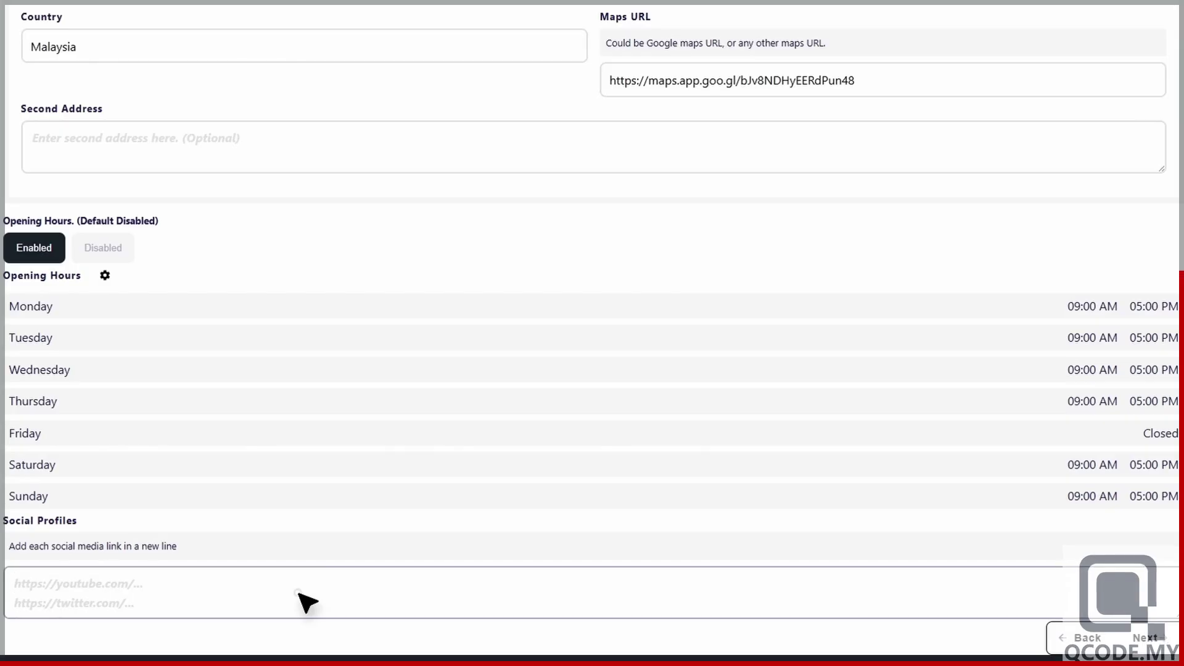
text(https://facebook.com/qcodedotmy https://youtube.com/@myqcode https://www.tiktok.com/@myqcode)
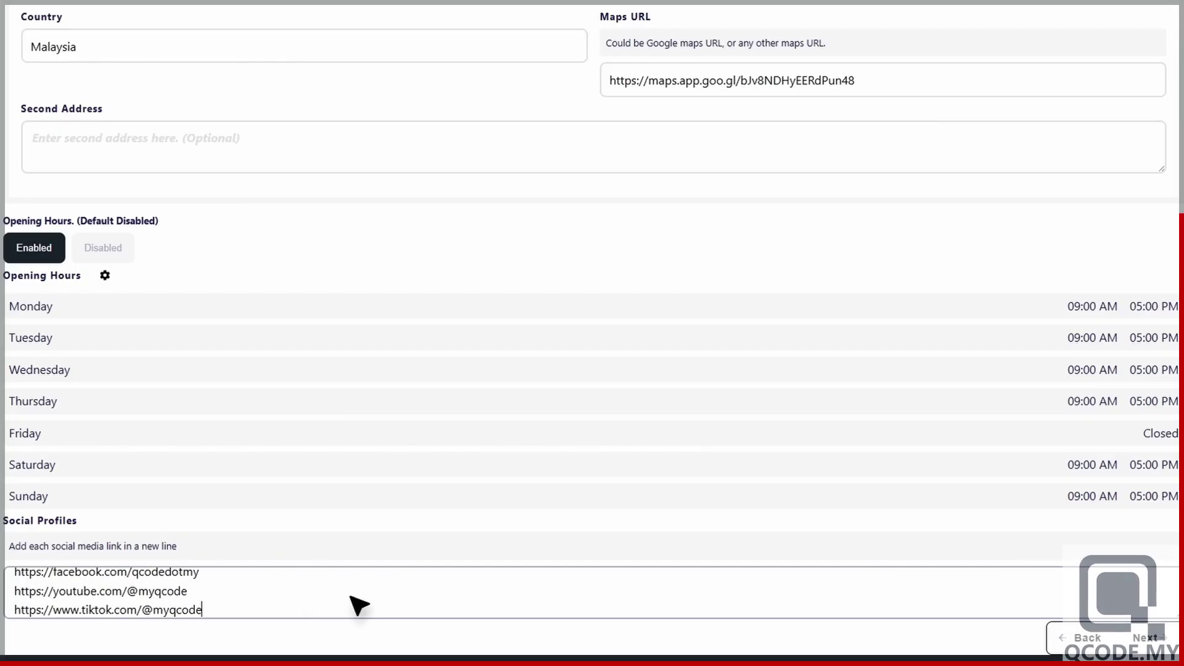
click(1154, 643)
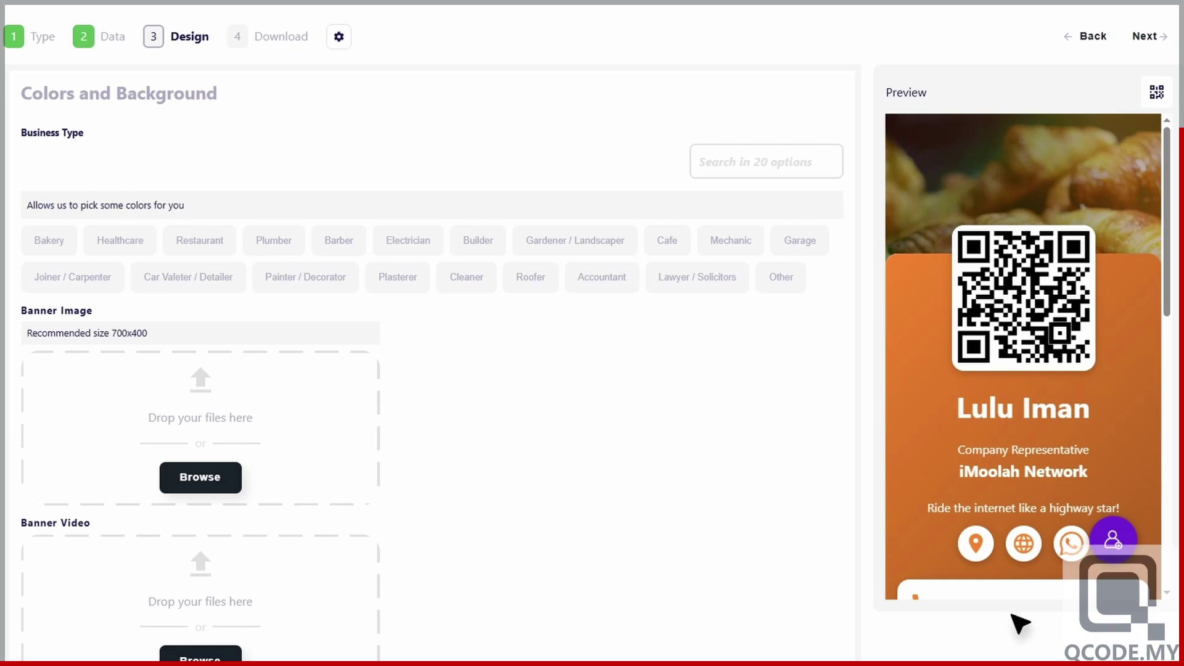
- Upload luluiman-banner.png as the vCard page banner
click(200, 477)
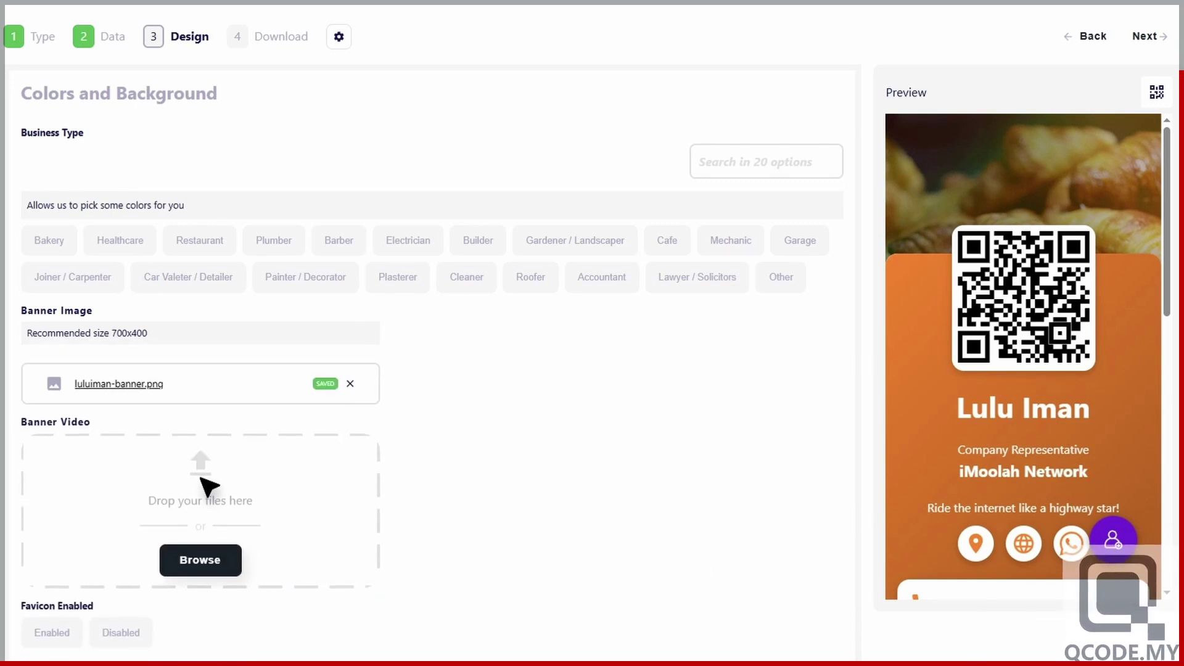
scroll(208, 487, down, 3)
scroll(210, 487, down, 2)
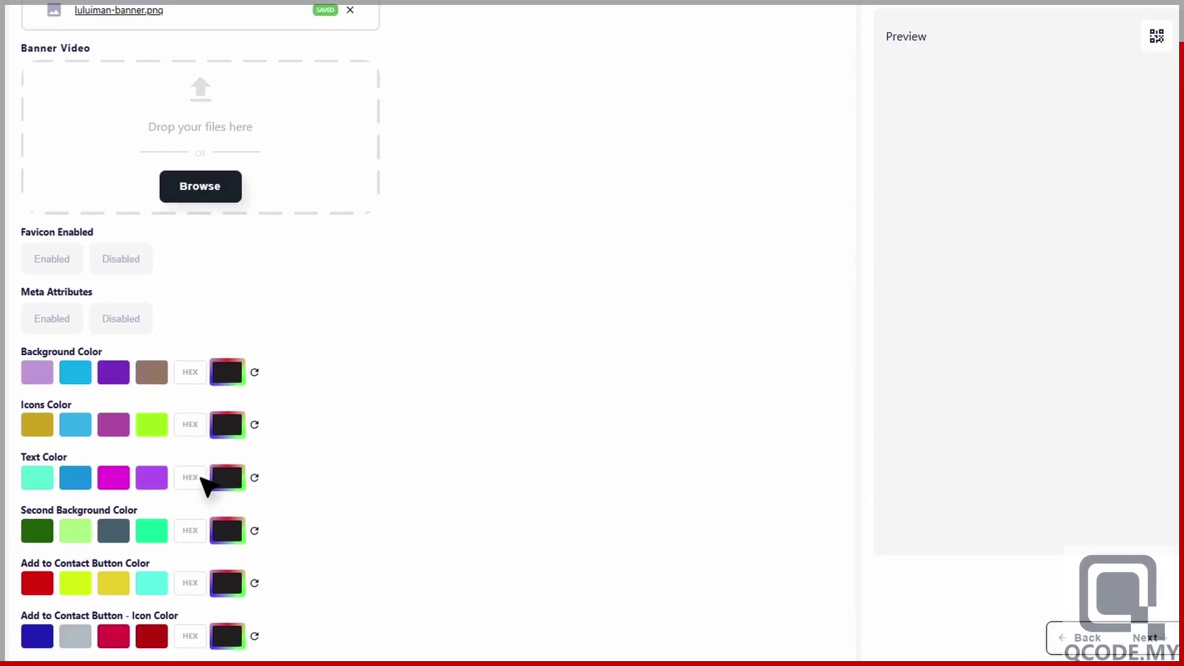
scroll(208, 487, down, 2)
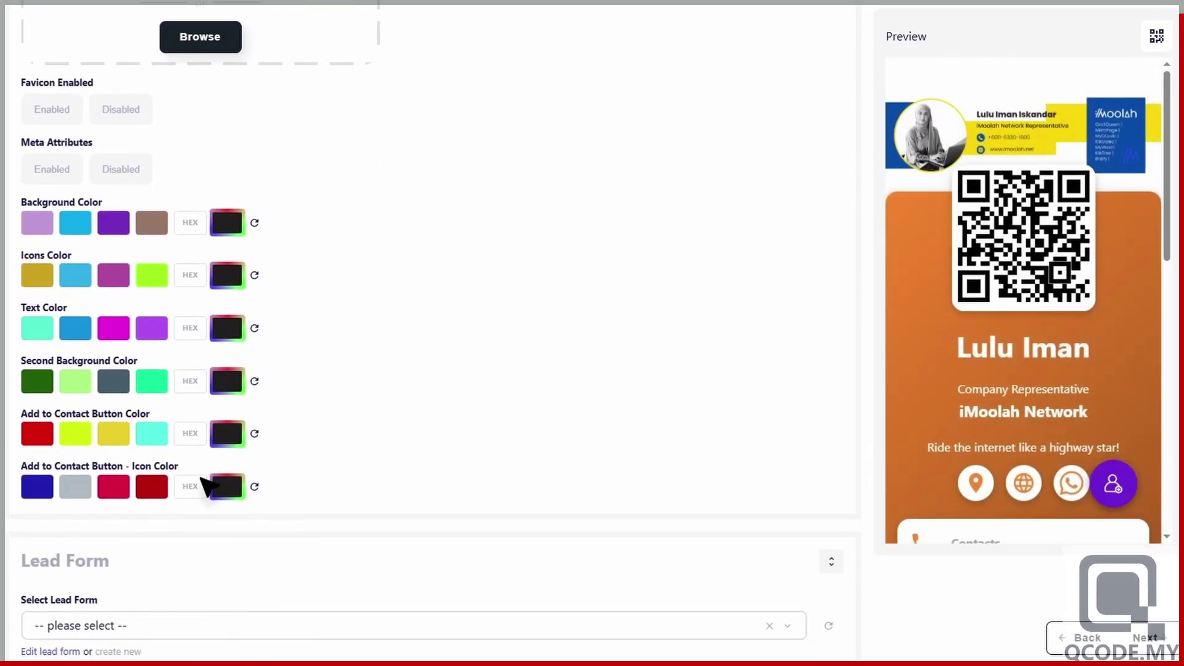
- Set the page background and icons to #004aad and the text colour to white
click(193, 223)
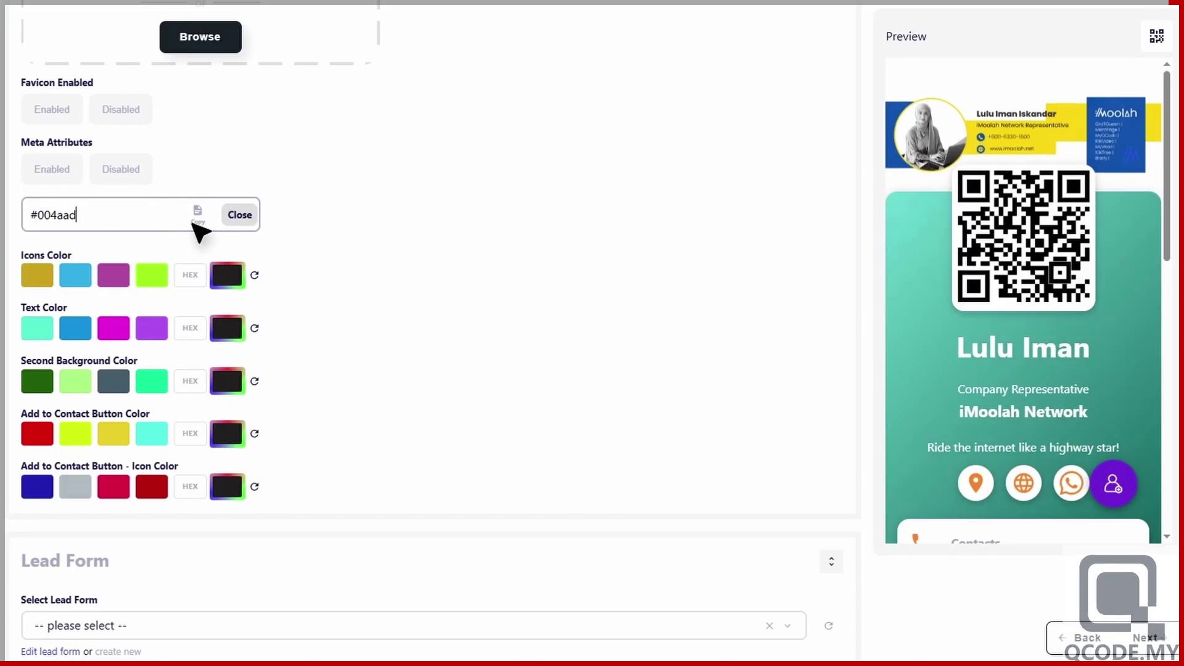
click(240, 216)
click(192, 276)
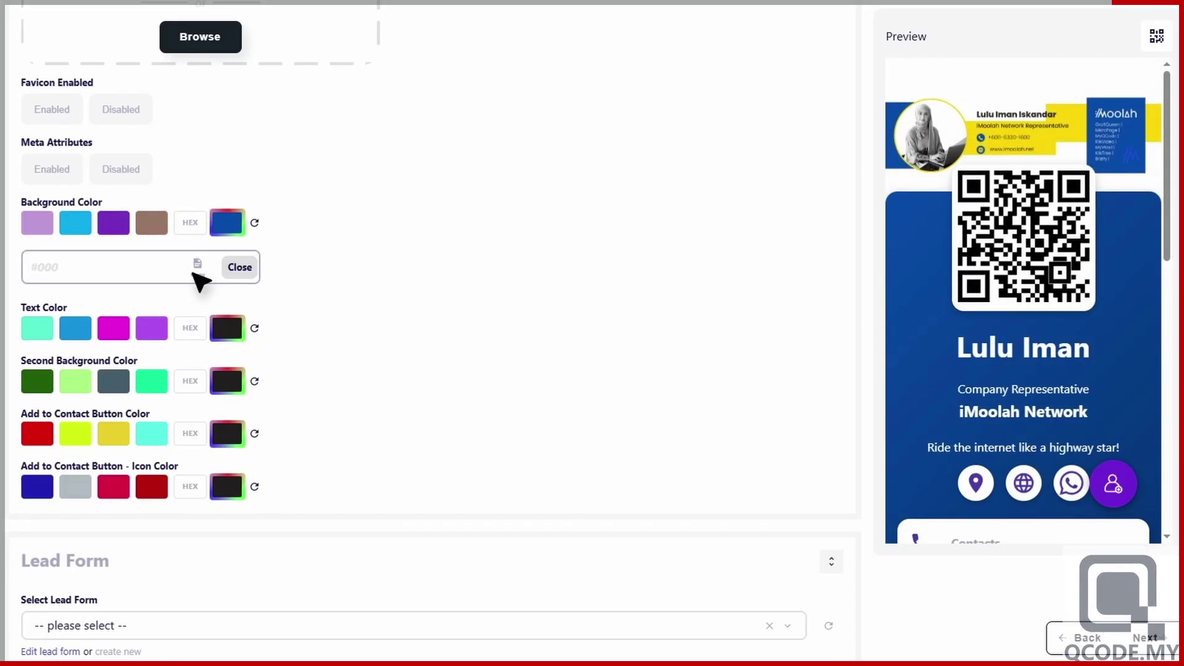
text(#004aad)
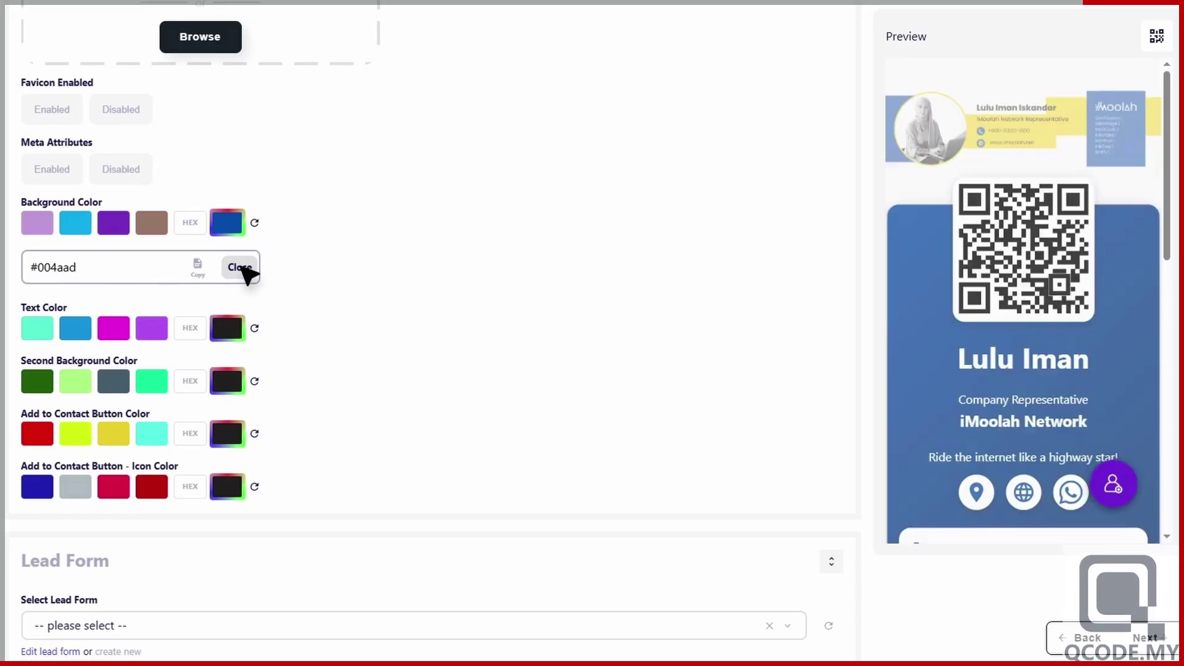
click(240, 268)
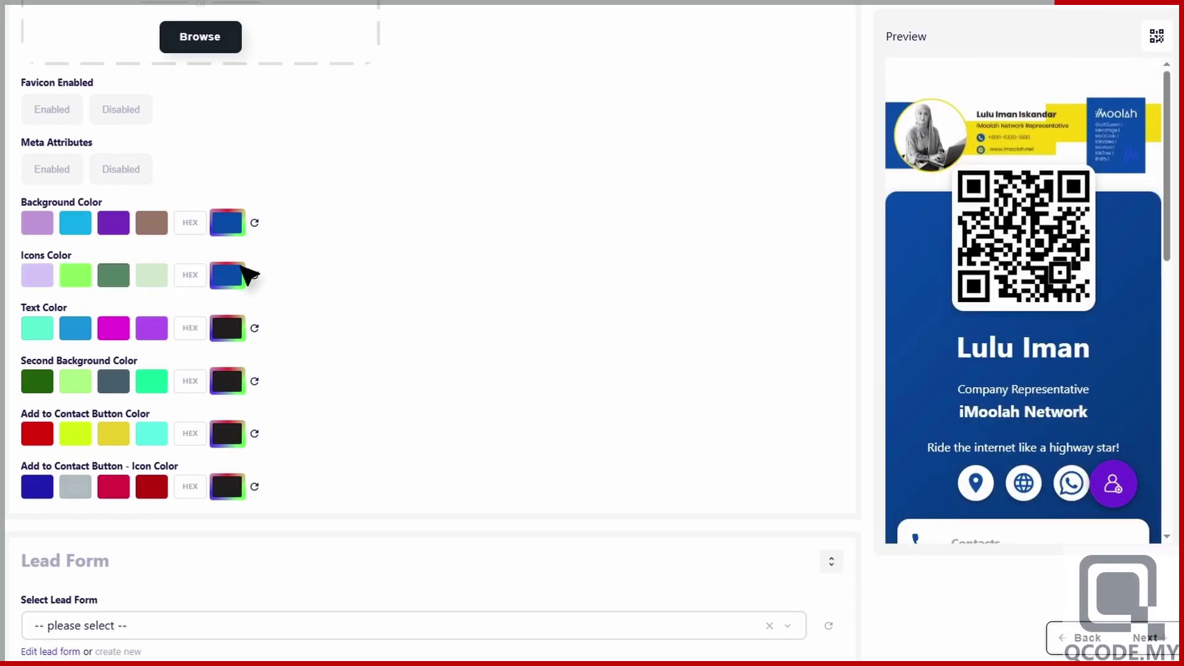
click(226, 328)
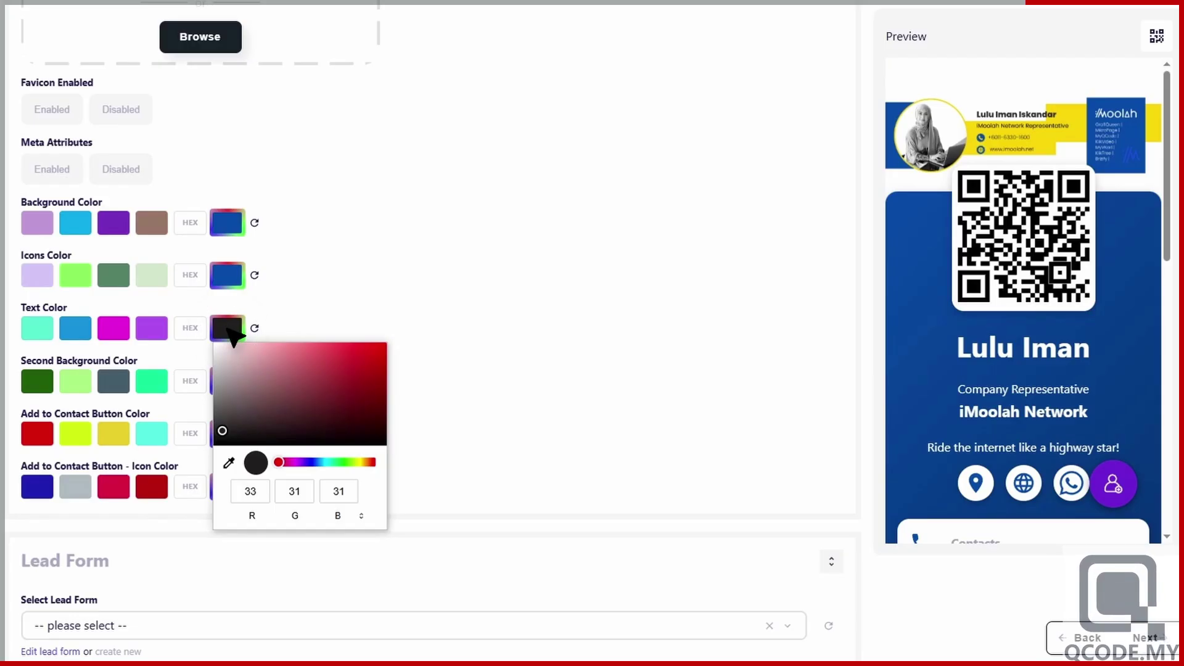
click(216, 343)
click(275, 330)
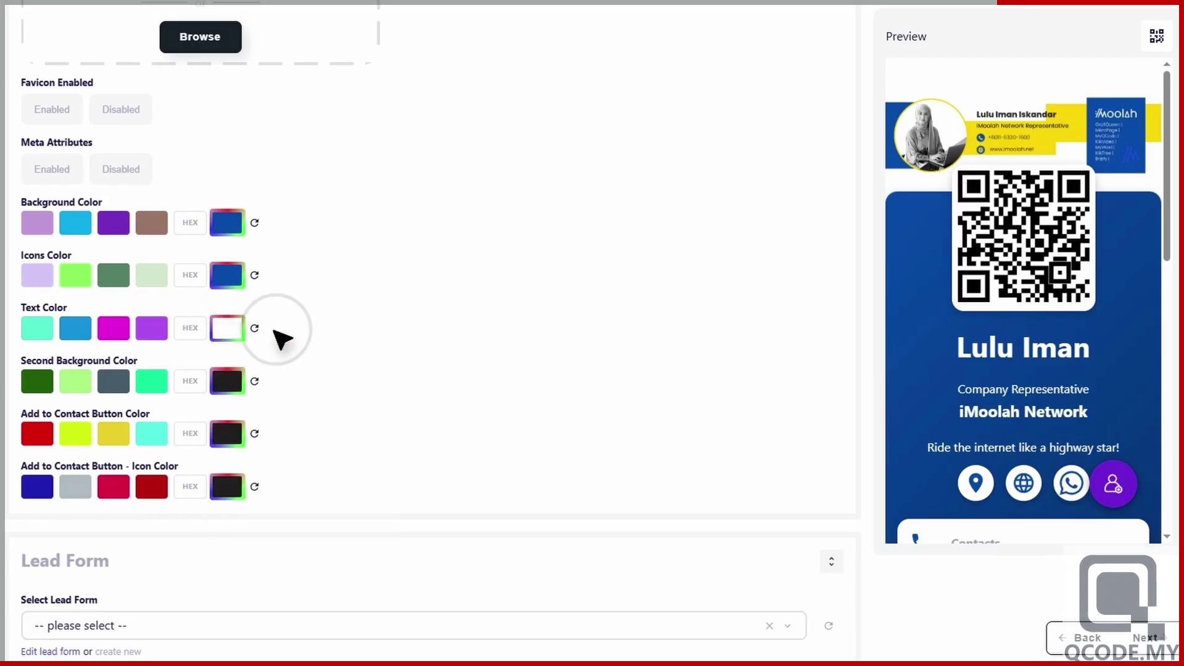
- Make the second background #004aad, the contact button white, and its icon #004aad
click(192, 381)
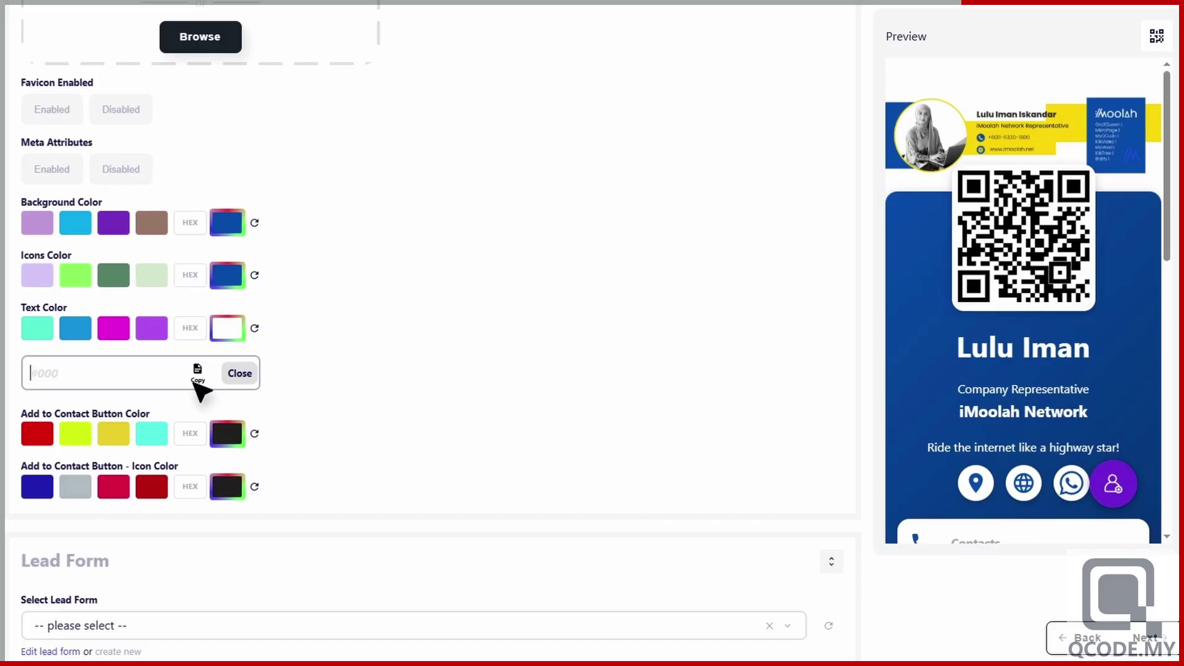
click(240, 373)
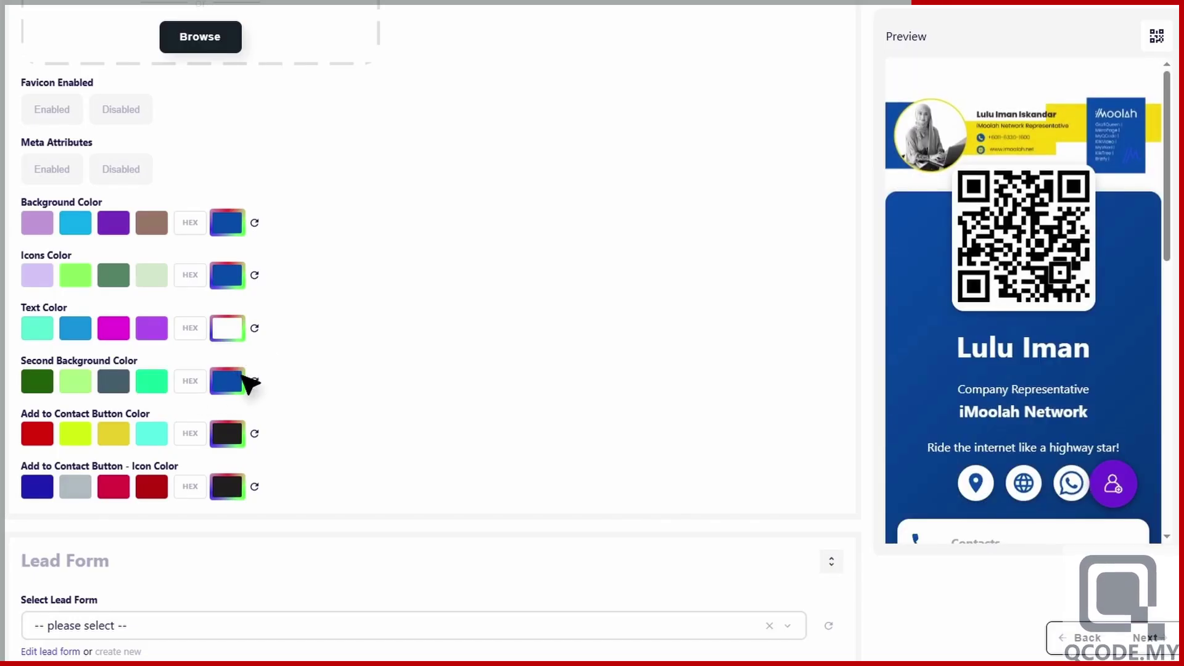
click(229, 435)
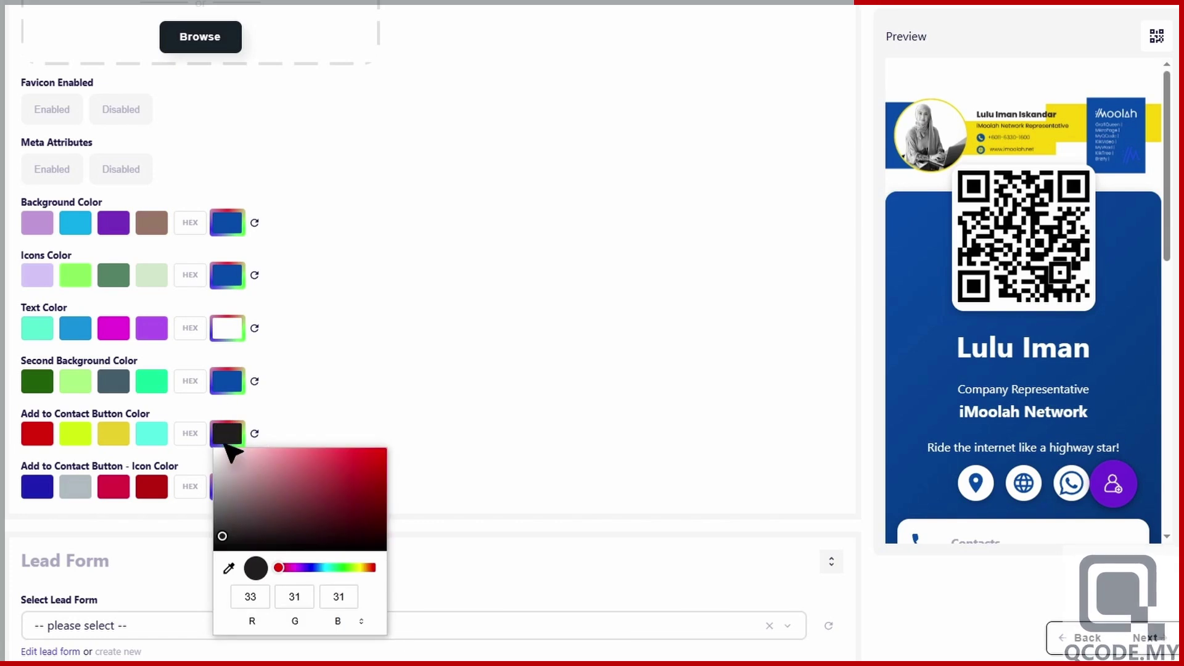
drag(229, 453, 219, 454)
click(255, 443)
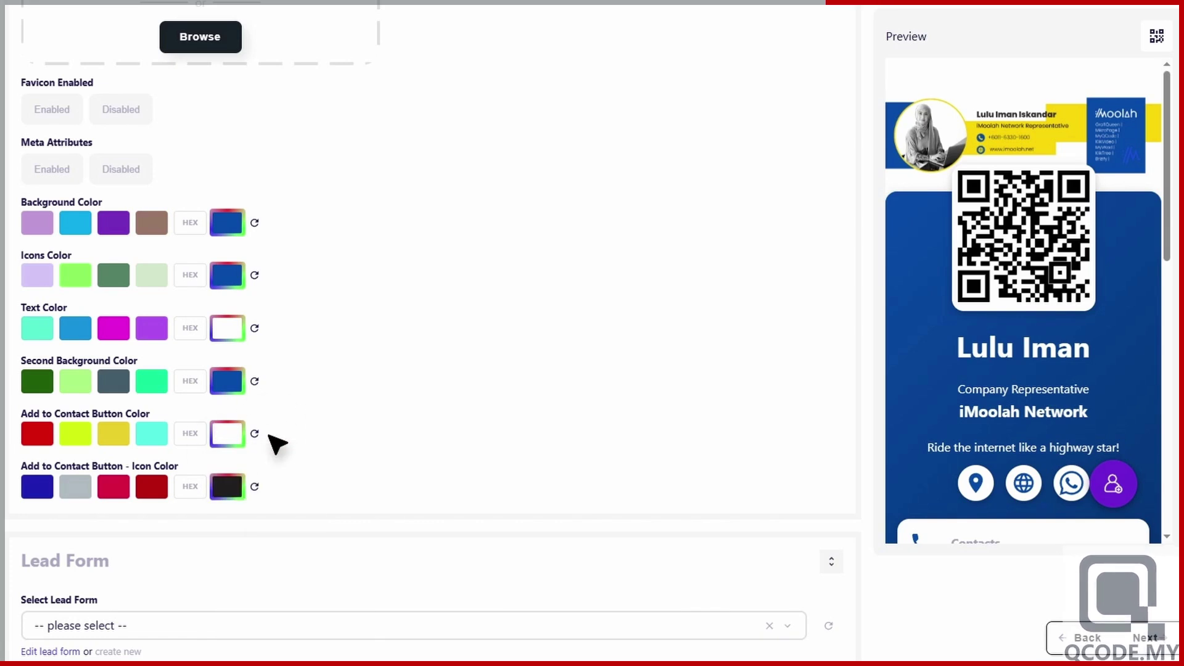
click(190, 487)
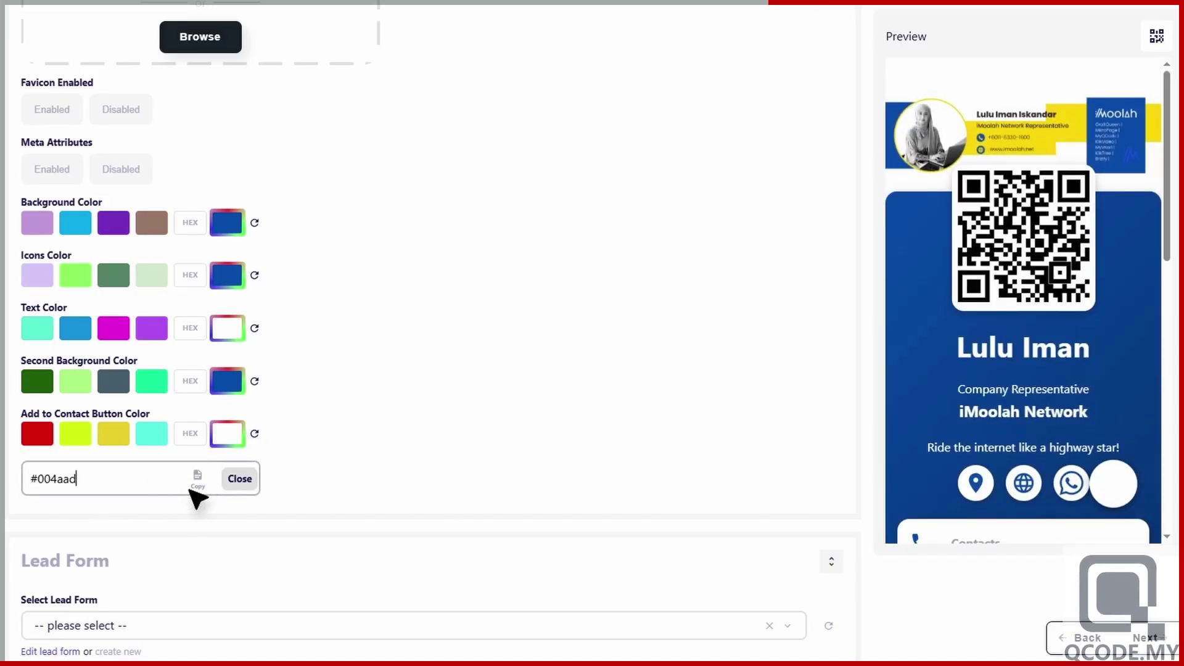
text(#004aad)
click(242, 482)
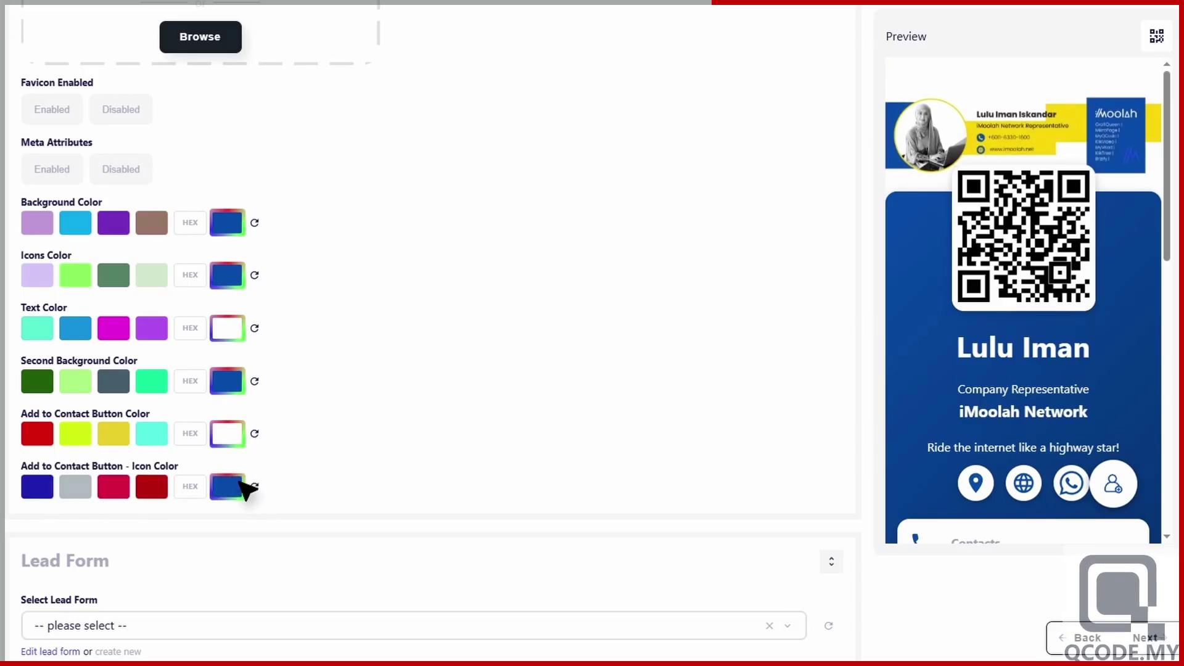
- Enable Share on WhatsApp and disable the Gradient Effect in Page Settings
scroll(247, 490, down, 7)
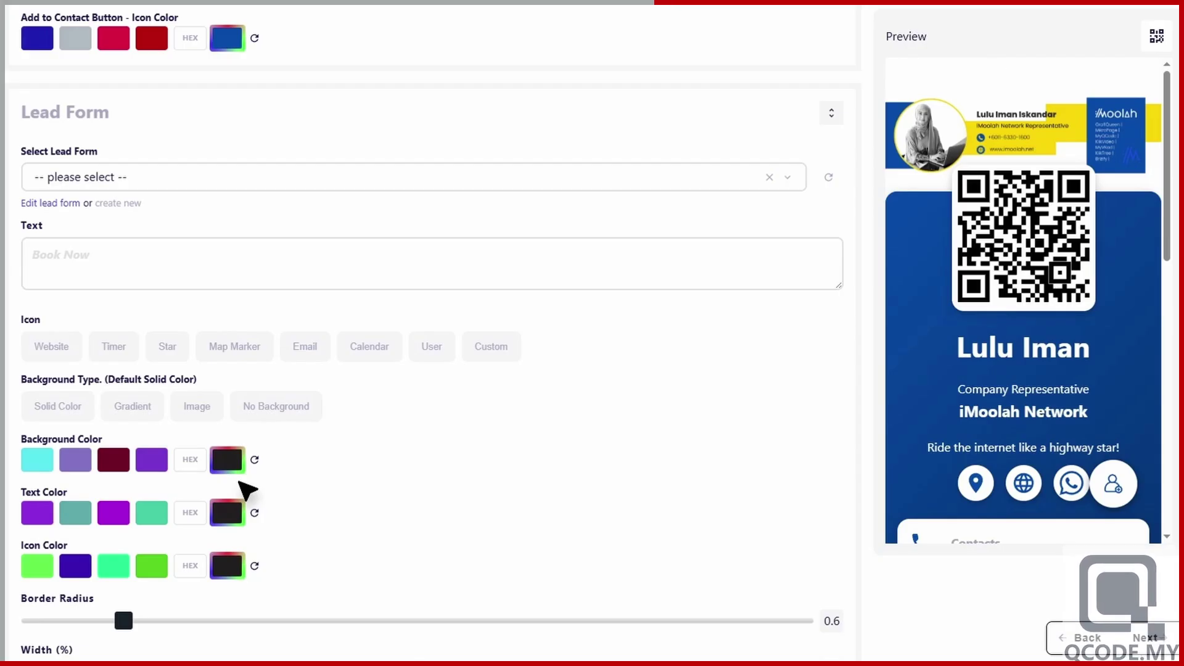
scroll(246, 491, down, 10)
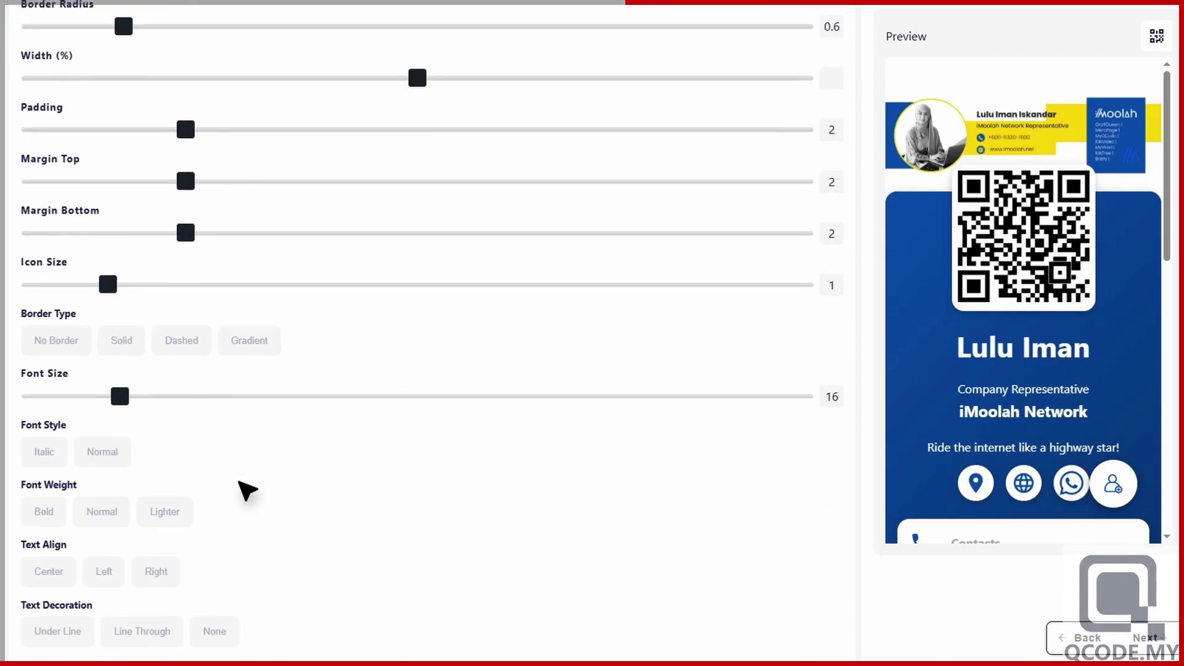
scroll(247, 490, down, 4)
scroll(246, 490, down, 5)
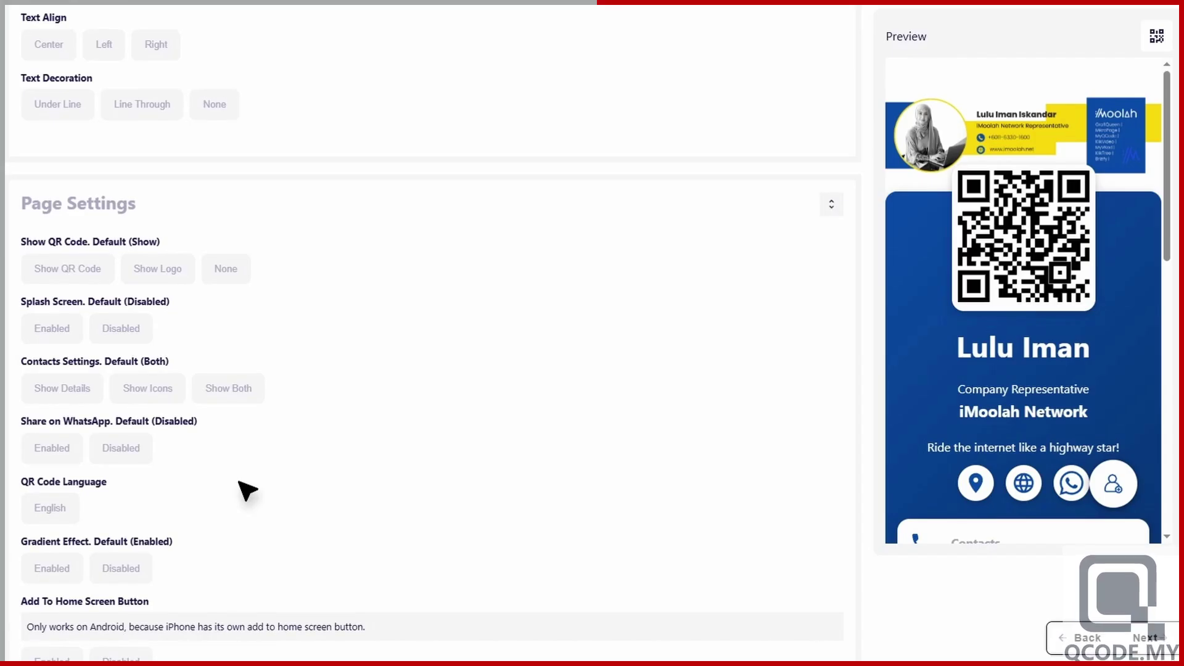
scroll(247, 490, down, 2)
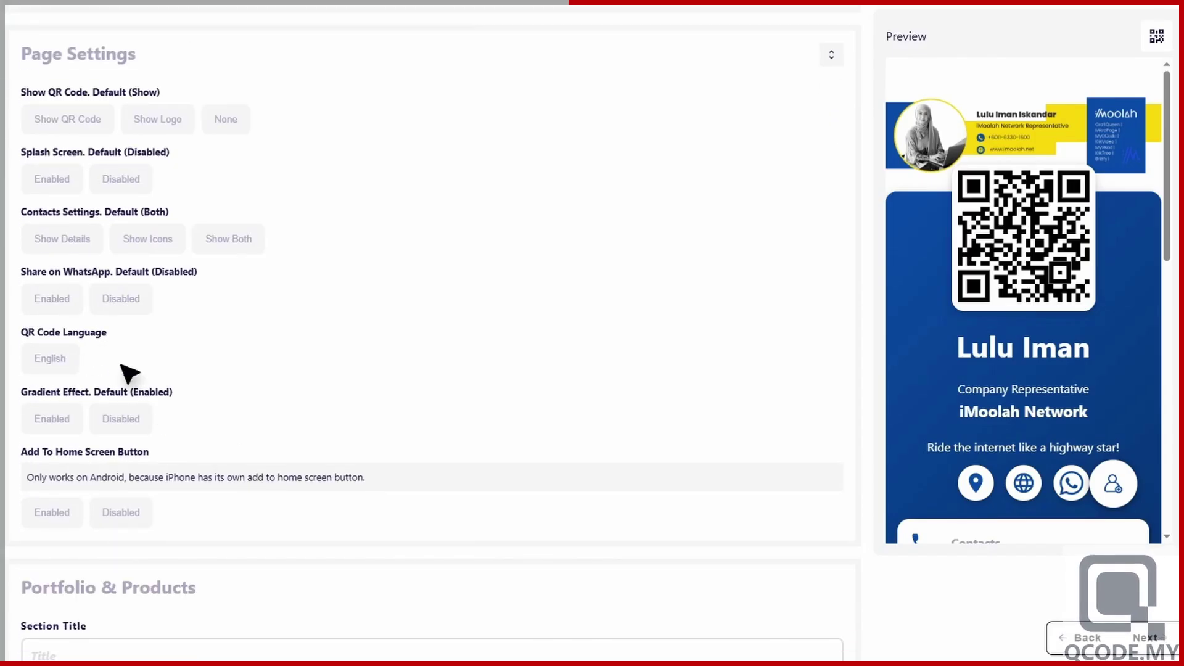
click(56, 298)
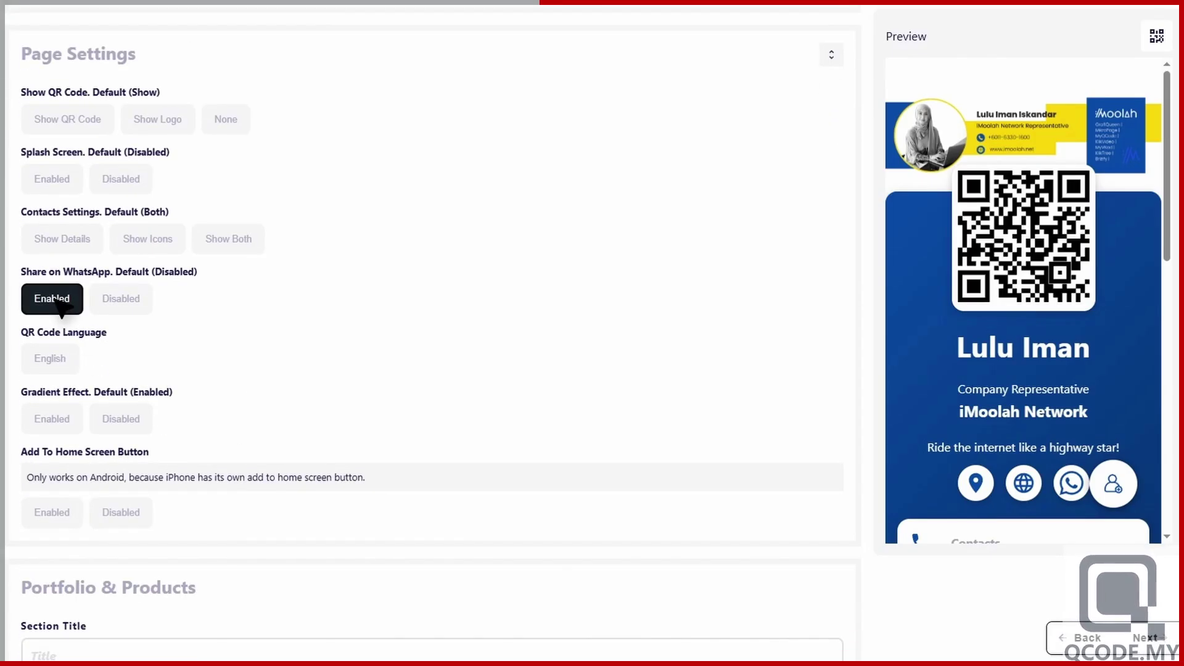
click(126, 420)
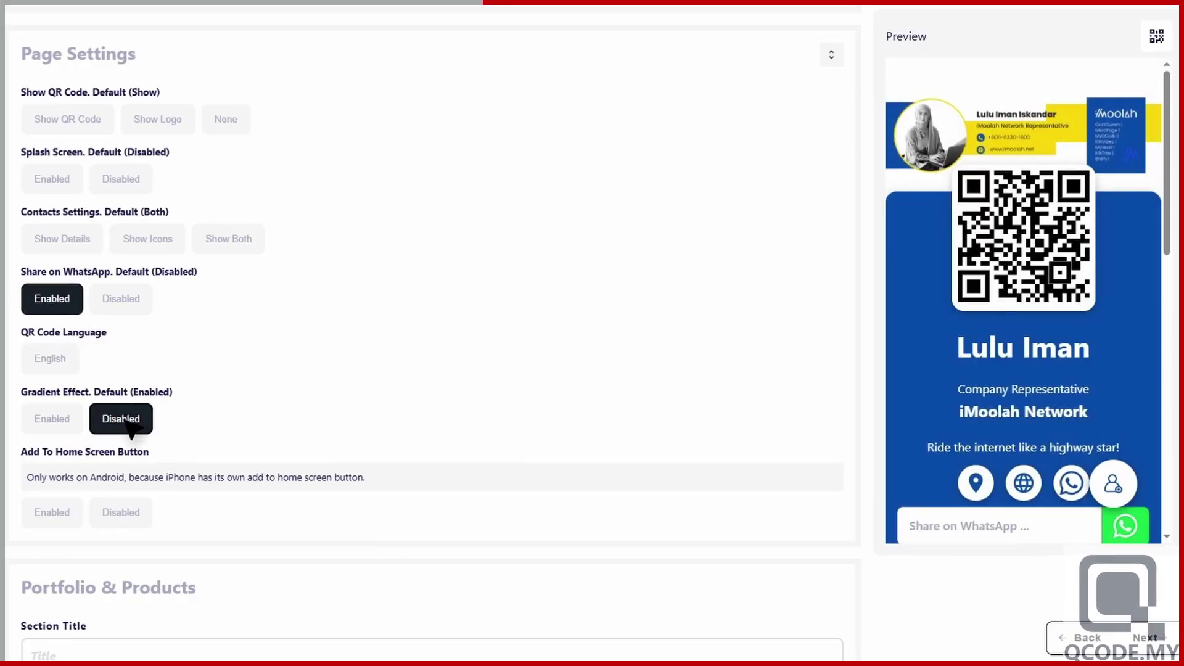
scroll(127, 421, down, 7)
scroll(132, 429, down, 1)
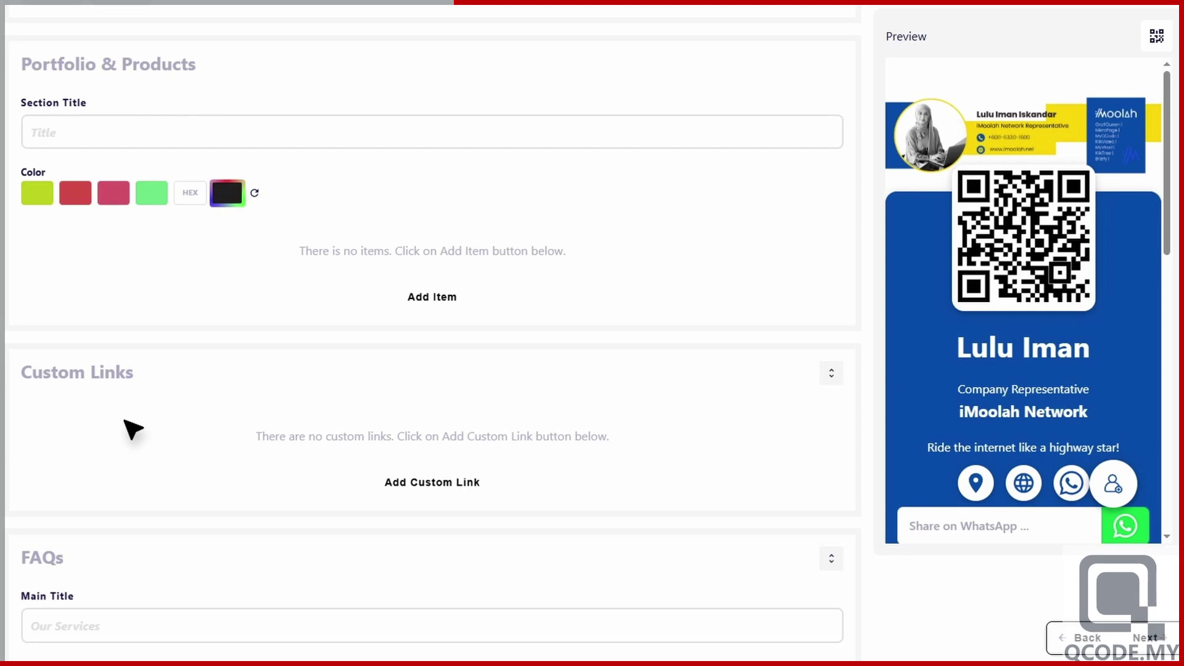
scroll(127, 423, down, 9)
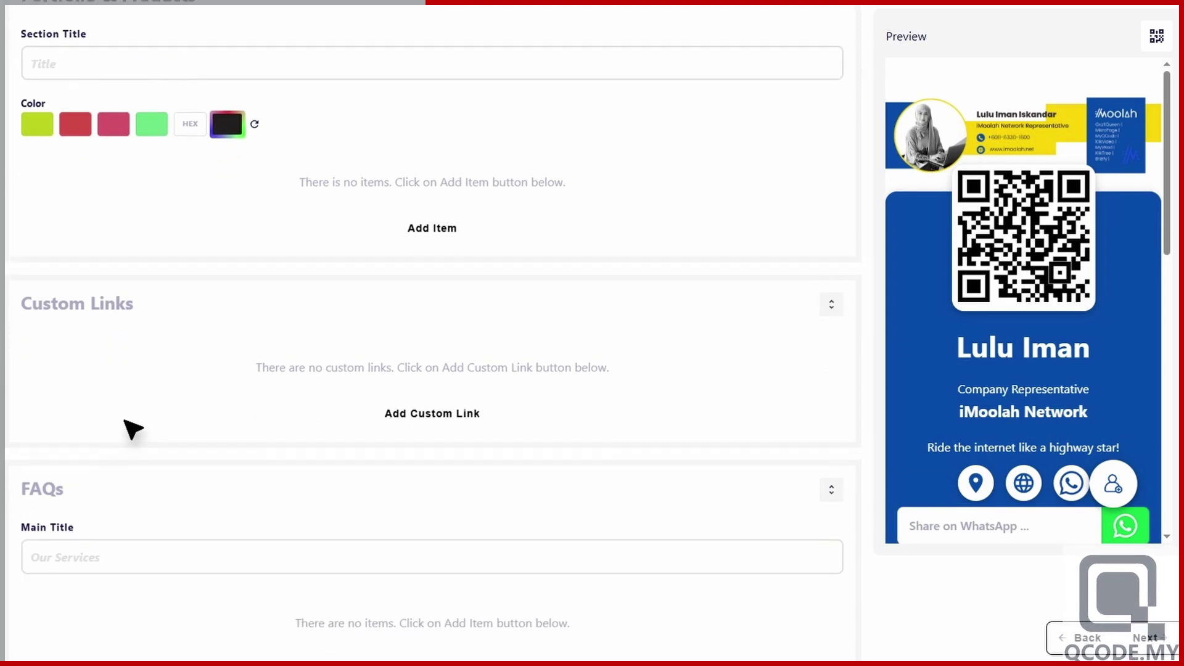
scroll(150, 429, down, 5)
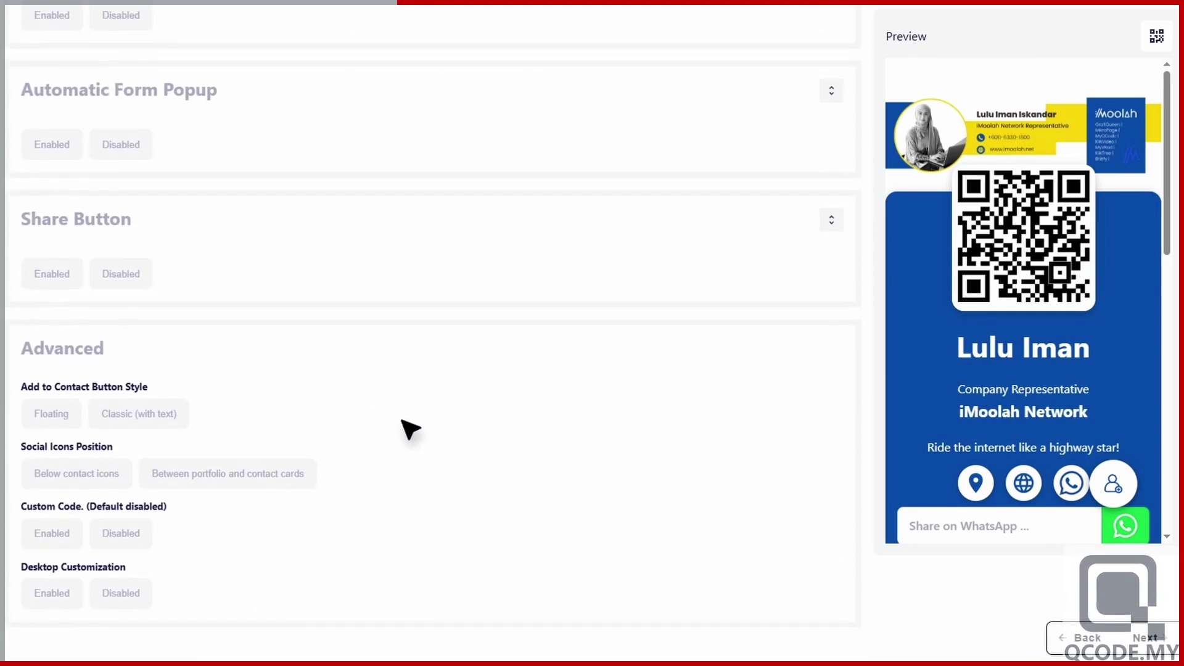
scroll(1032, 428, down, 4)
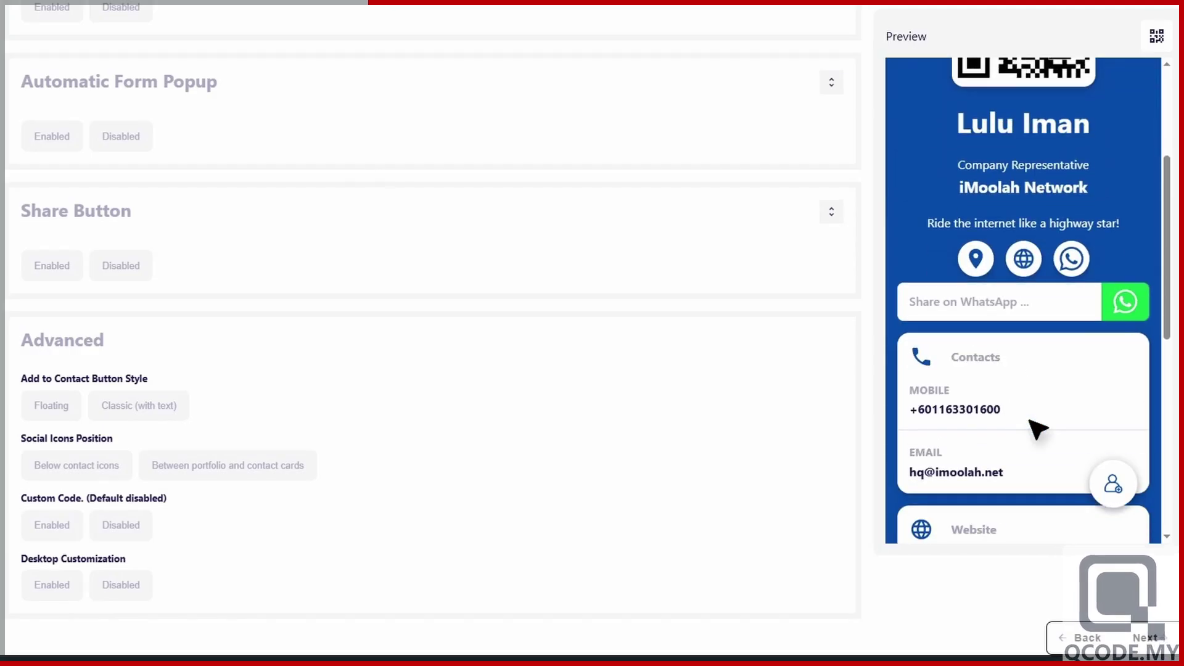
scroll(1038, 429, down, 4)
scroll(1038, 427, down, 5)
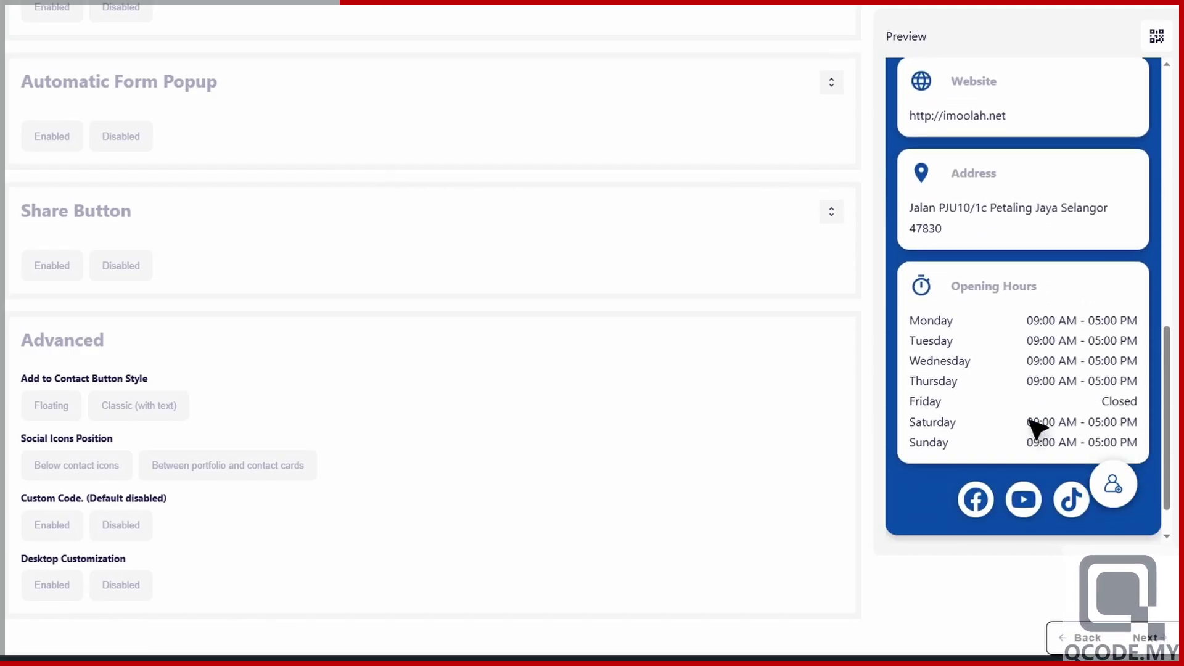
scroll(1038, 427, up, 12)
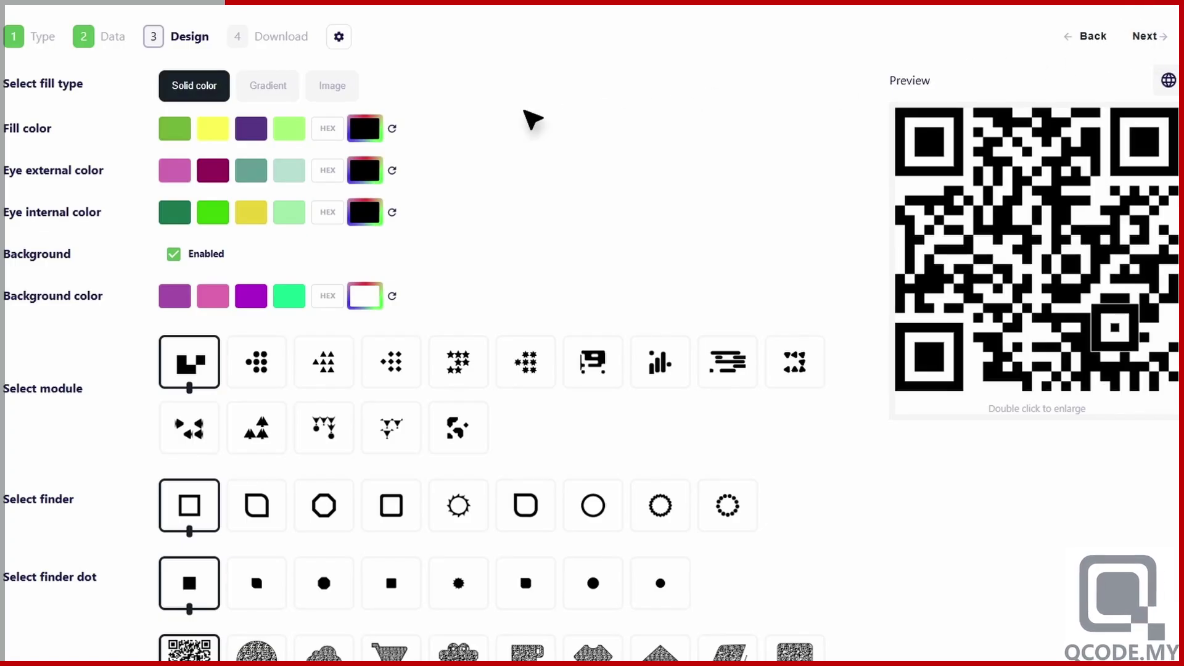
- Set the QR fill, outer eye and inner eye colours all to #004aad
click(327, 129)
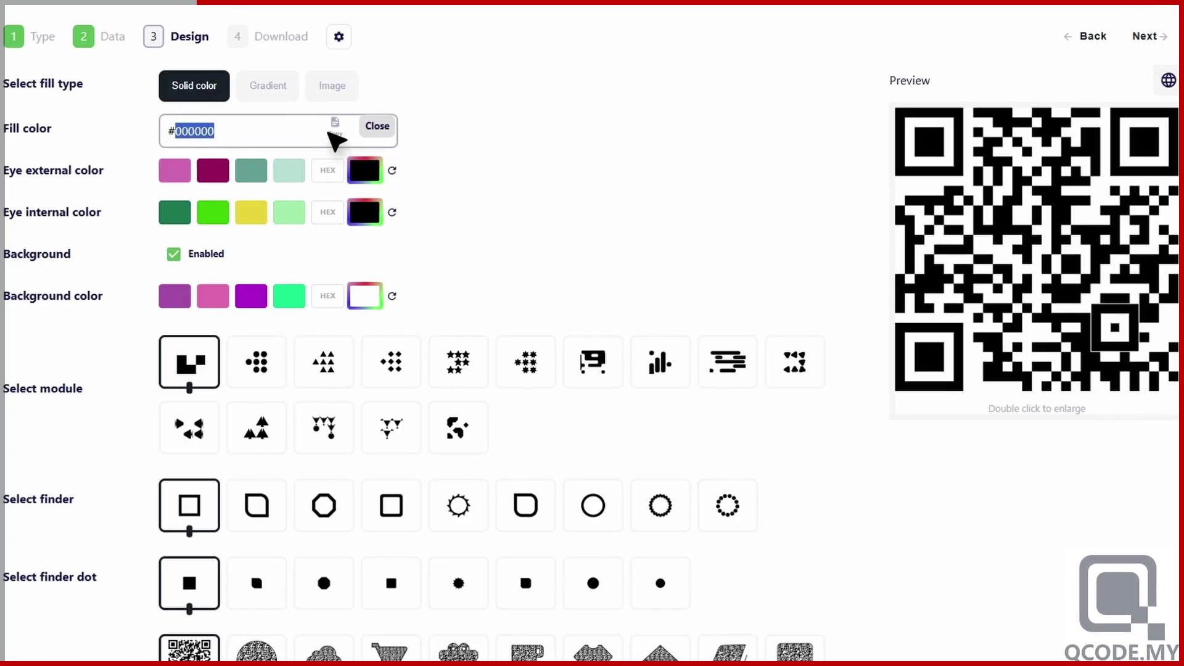
key(BackSpace)
key(BackSpace)
text(#0054ad)
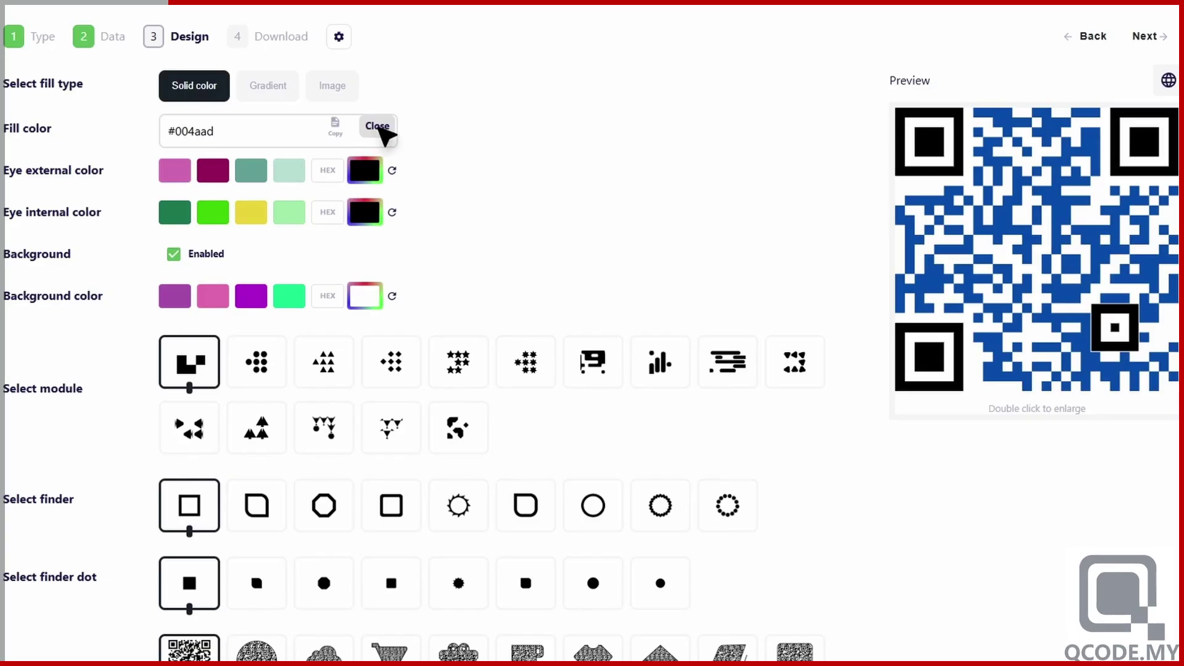
click(379, 127)
click(328, 171)
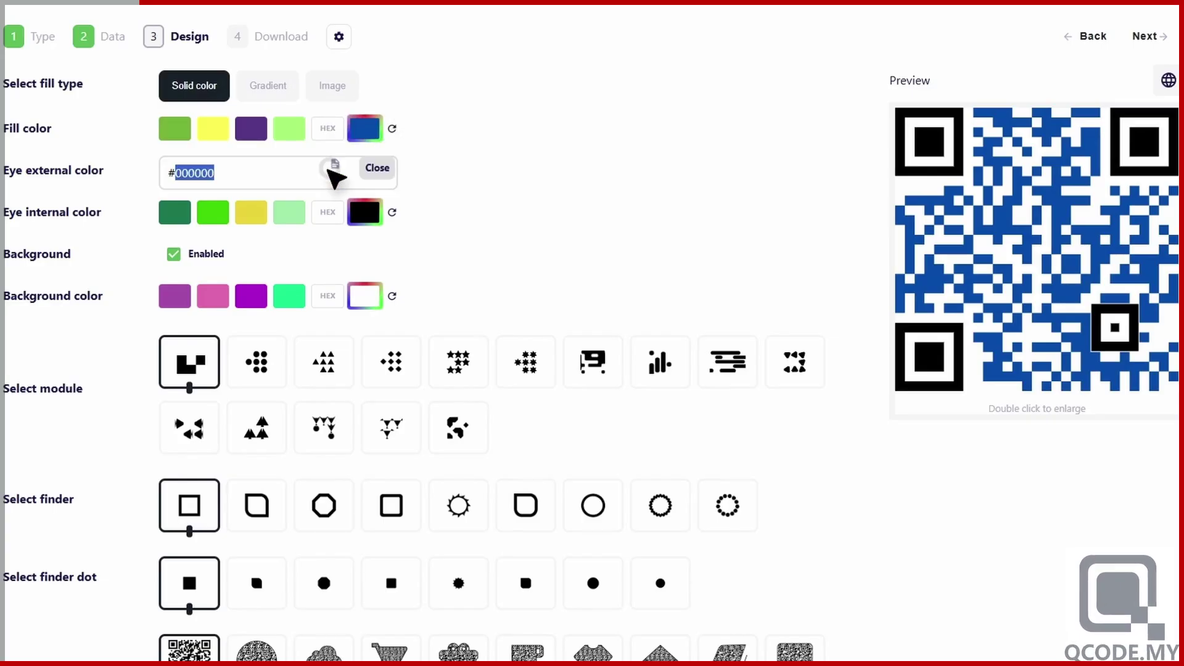
text(#0054ad)
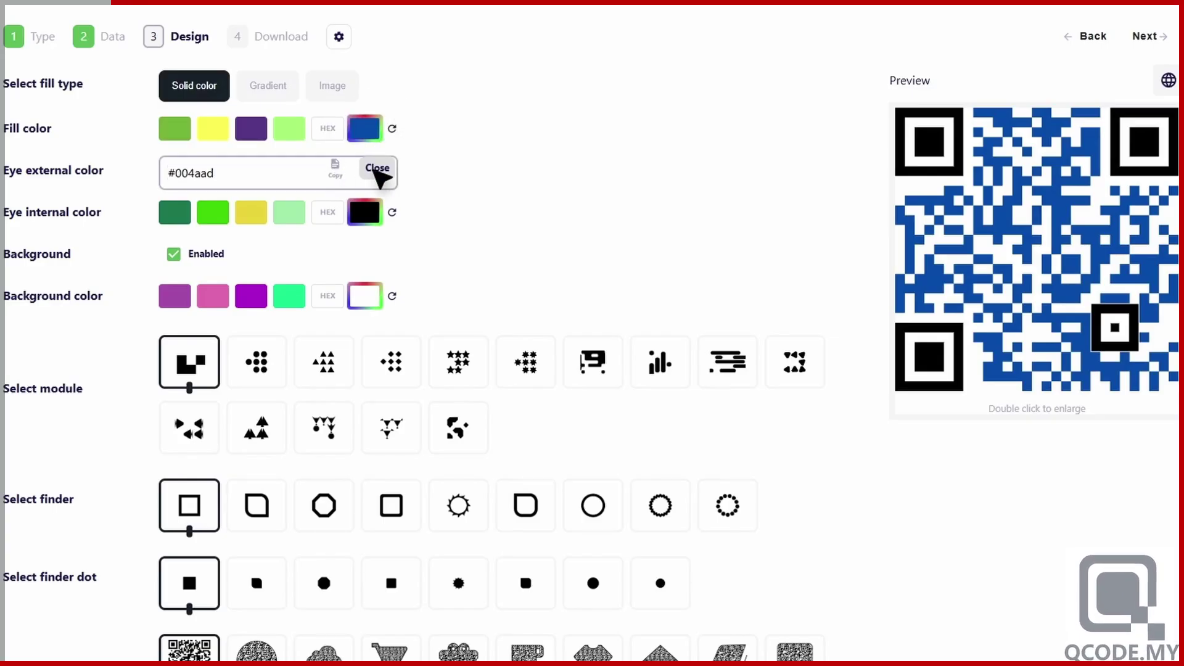
click(379, 172)
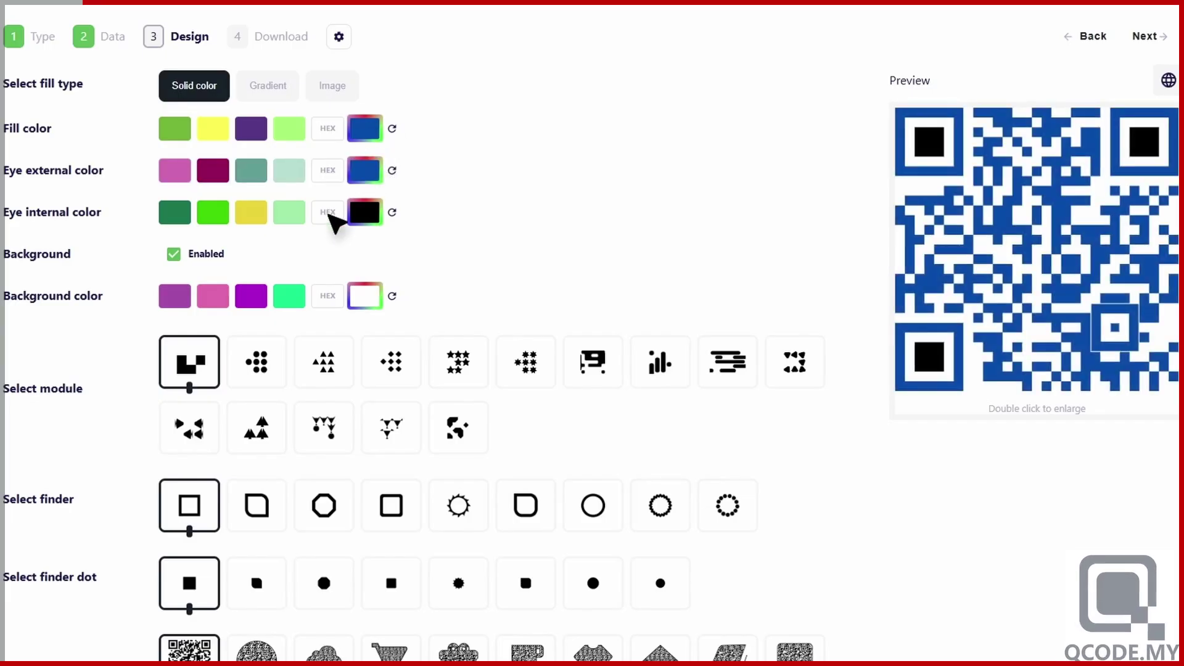
click(329, 214)
key(ctrl+v)
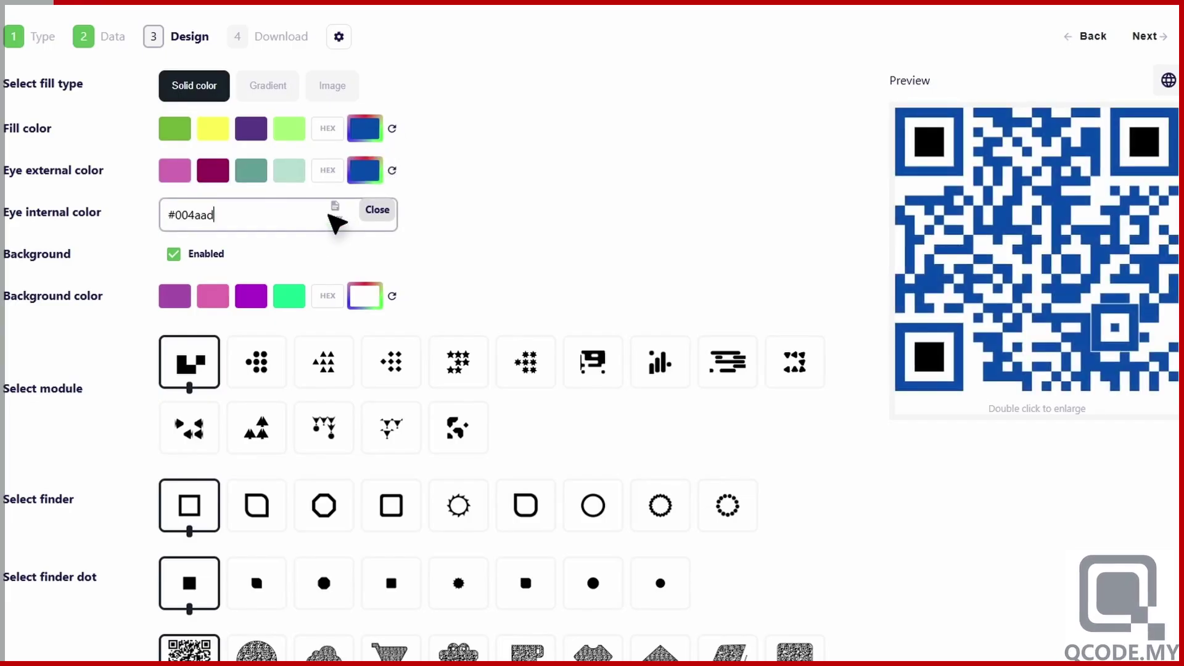
click(379, 211)
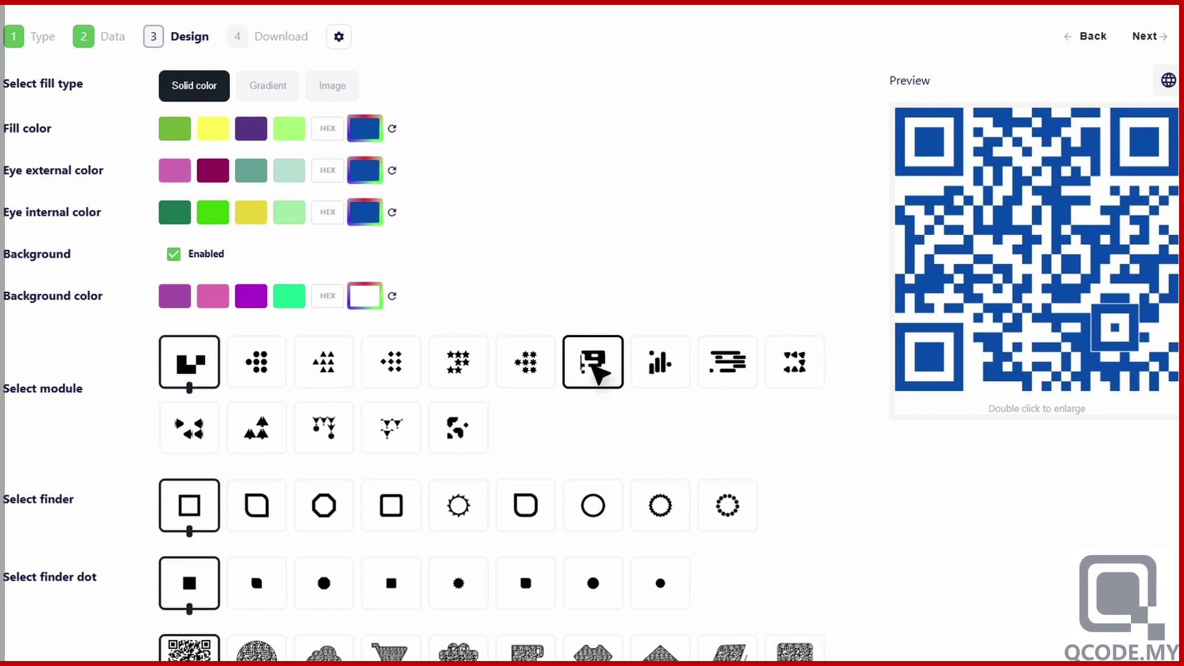
- Give the QR rounded modules, rounded-square outer eyes and small square eye centres
click(593, 367)
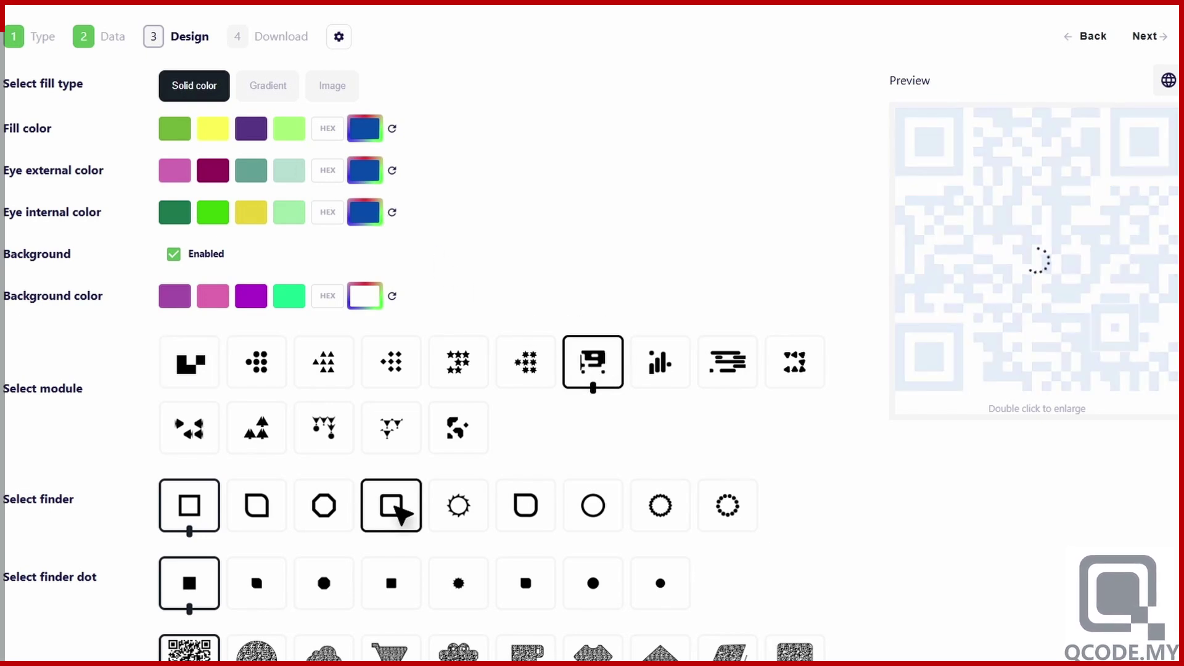
click(395, 507)
scroll(395, 507, down, 3)
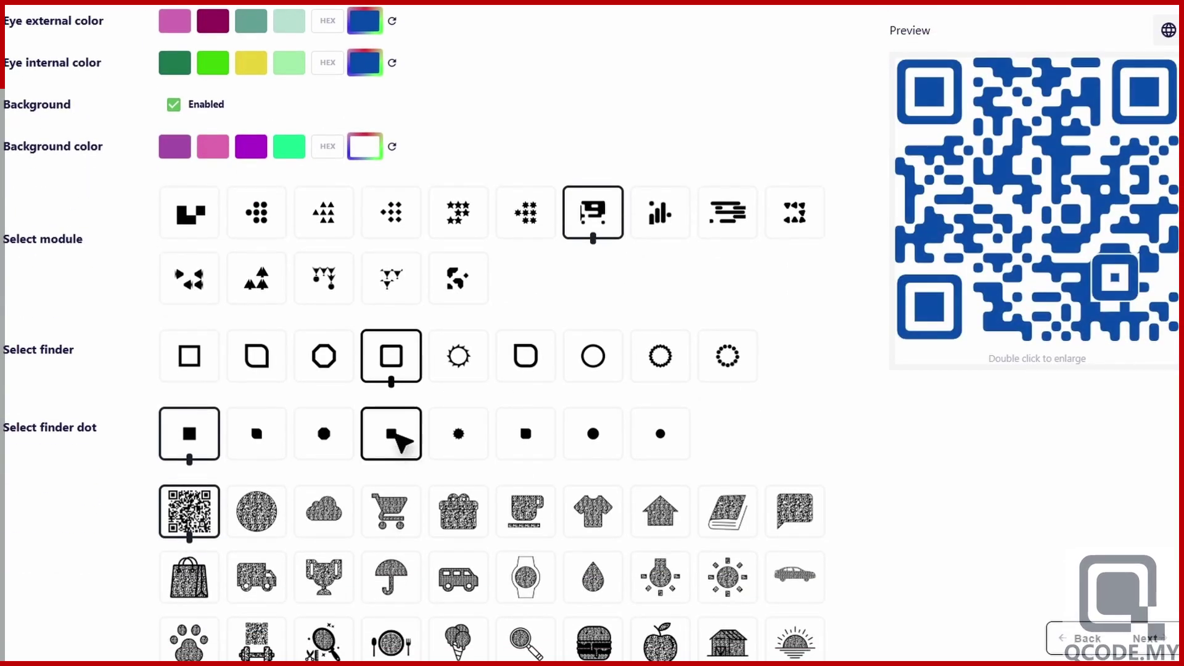
click(395, 432)
- Use iMoolah-favicon-round.png as the custom logo in the QR centre
scroll(395, 433, down, 3)
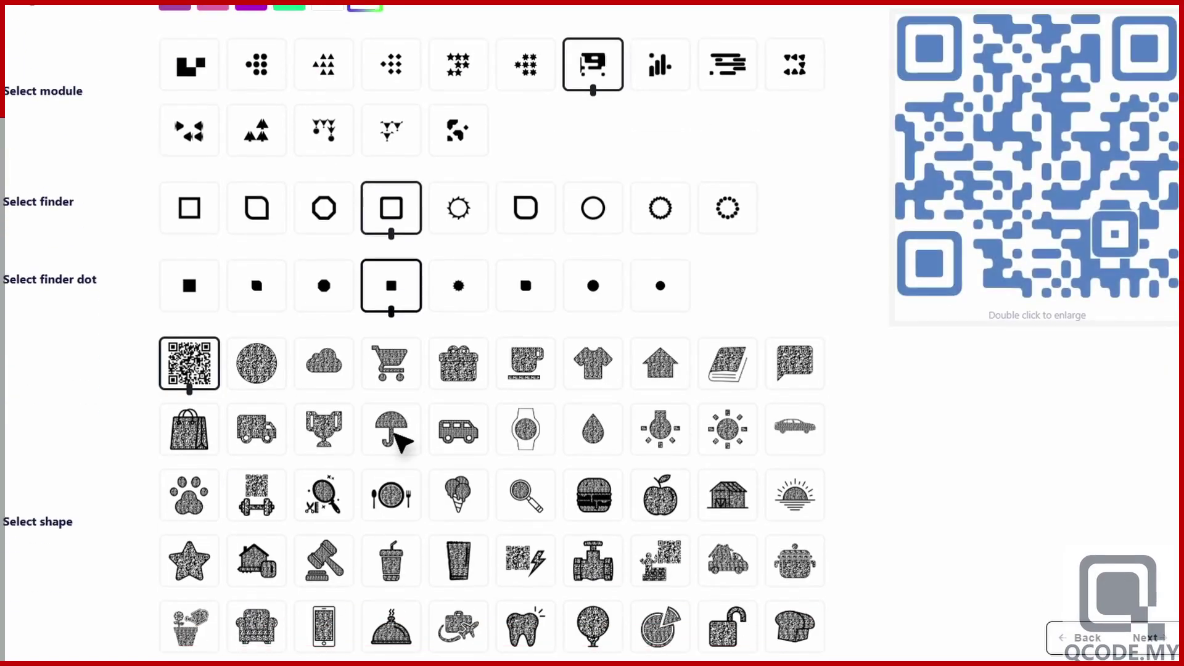
scroll(401, 441, down, 3)
scroll(402, 441, down, 5)
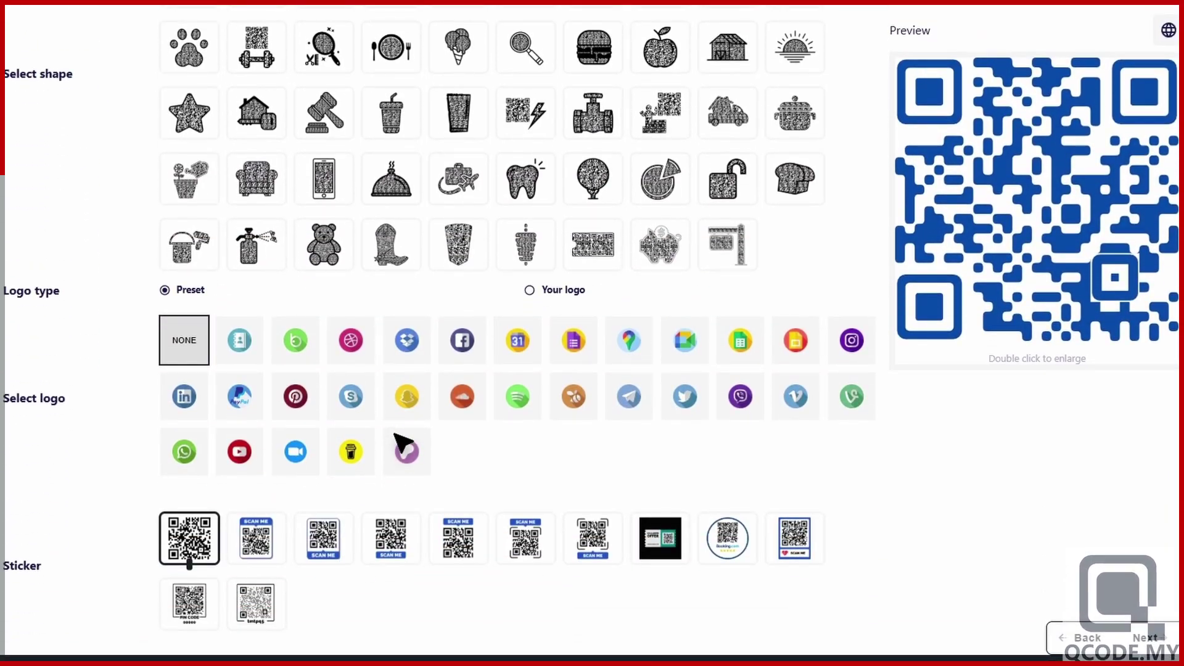
click(530, 290)
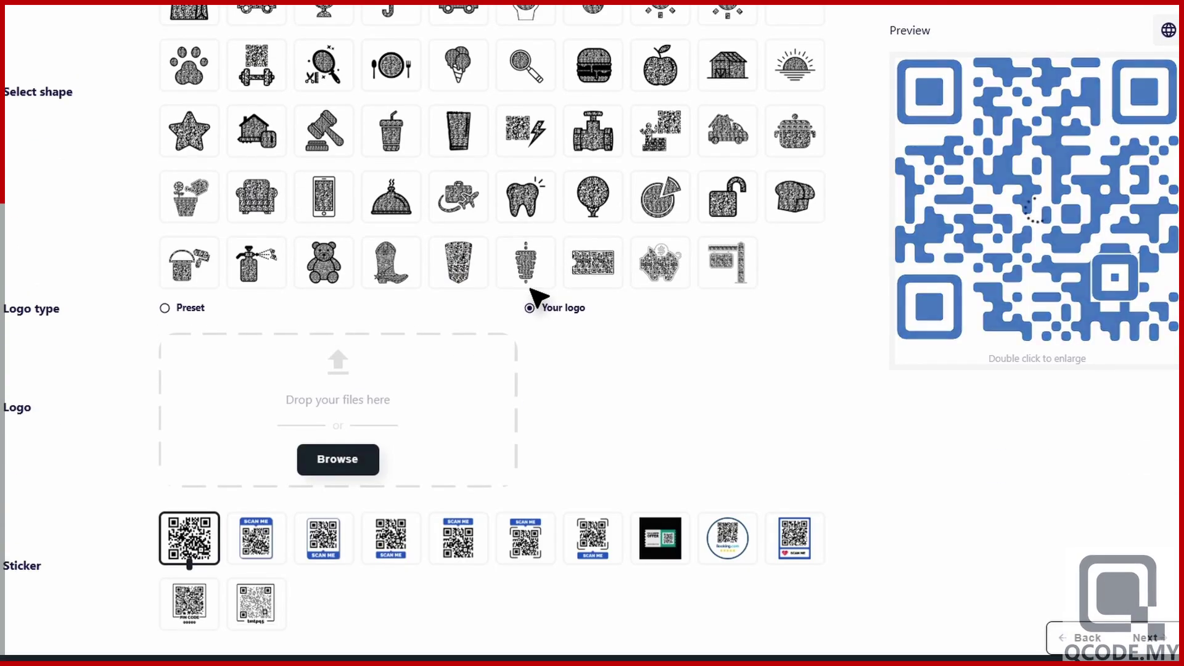
click(338, 459)
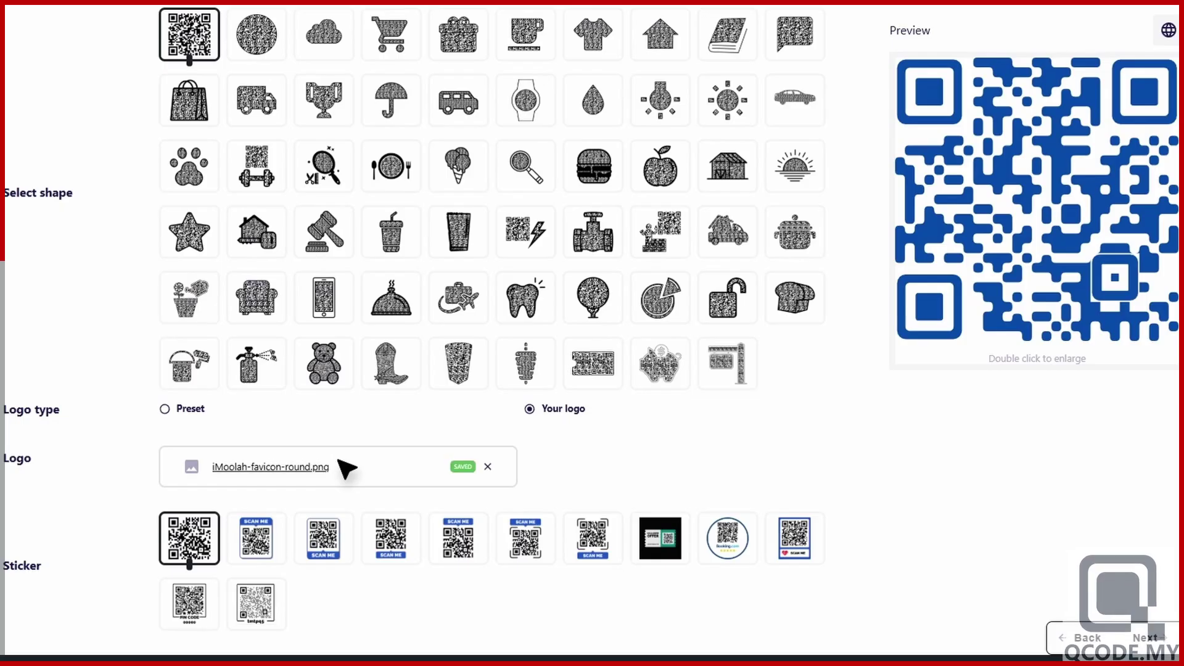
scroll(343, 467, down, 5)
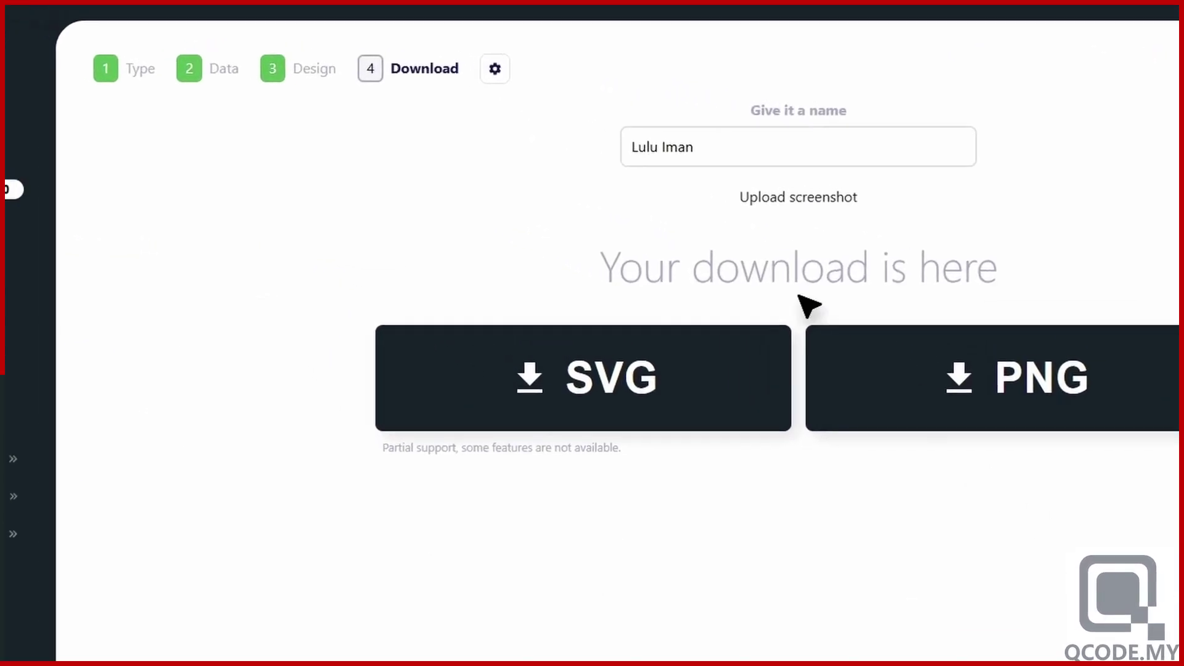
click(573, 97)
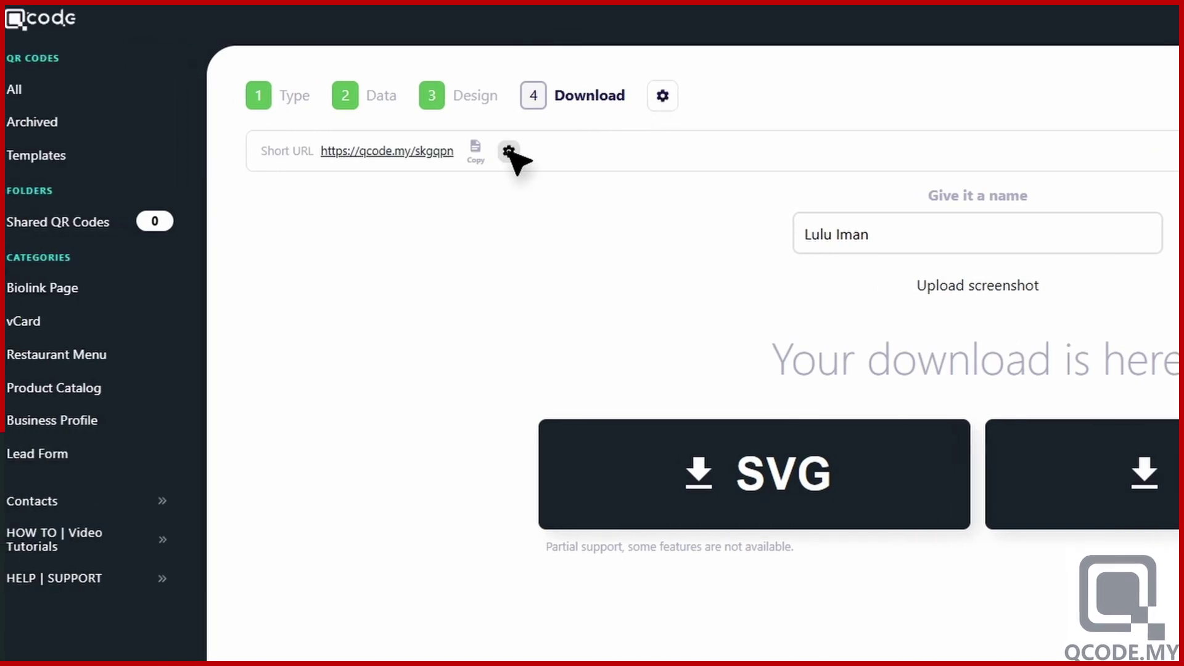
click(509, 152)
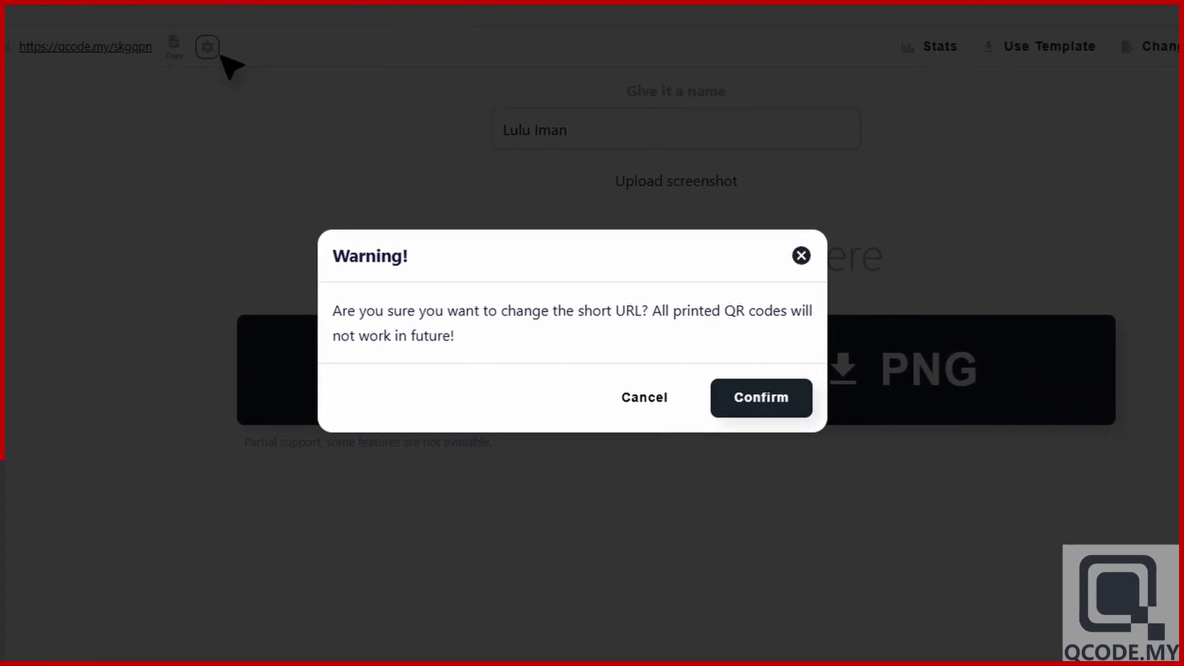
click(762, 398)
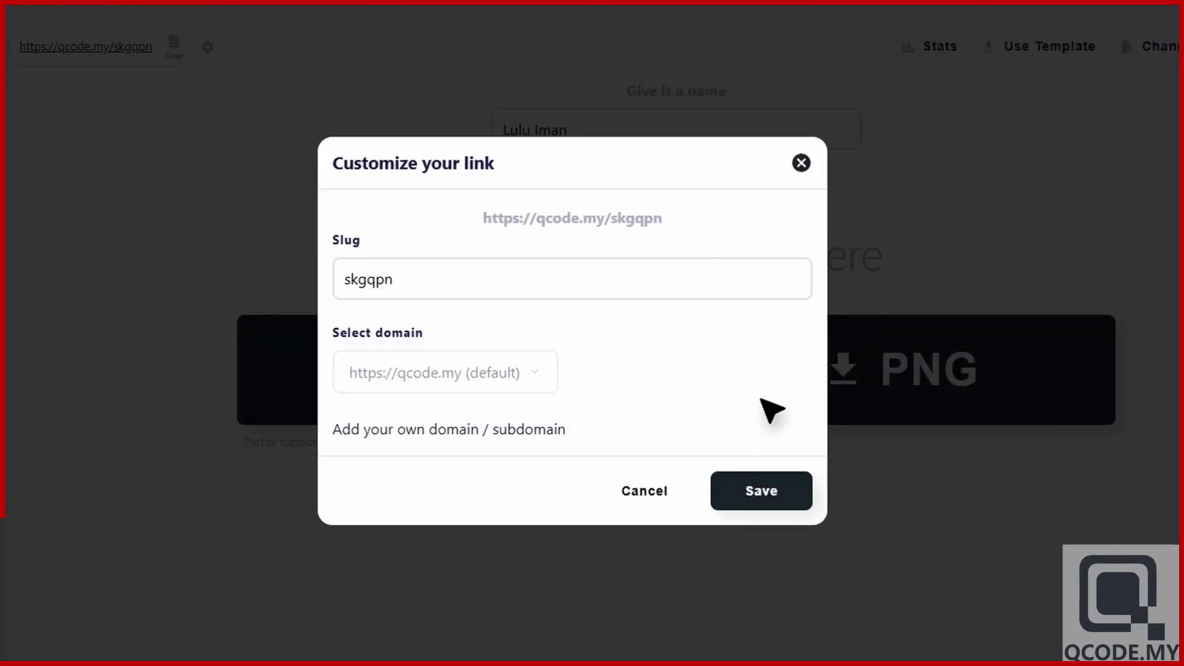
double_click(507, 280)
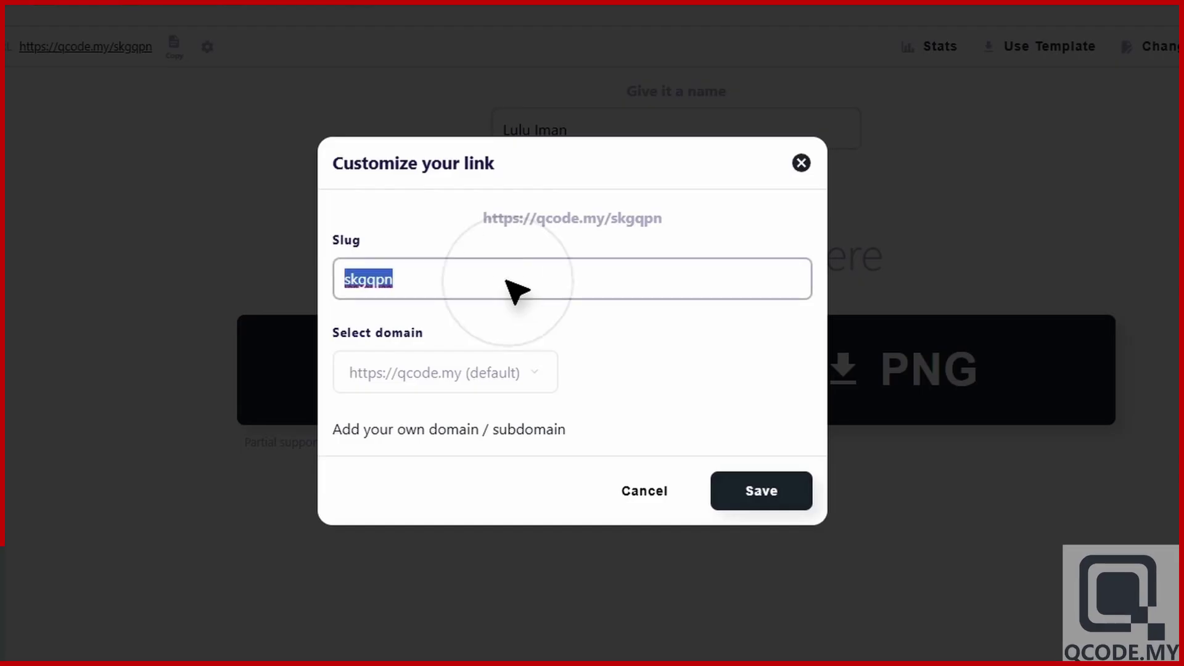
text(myvcard)
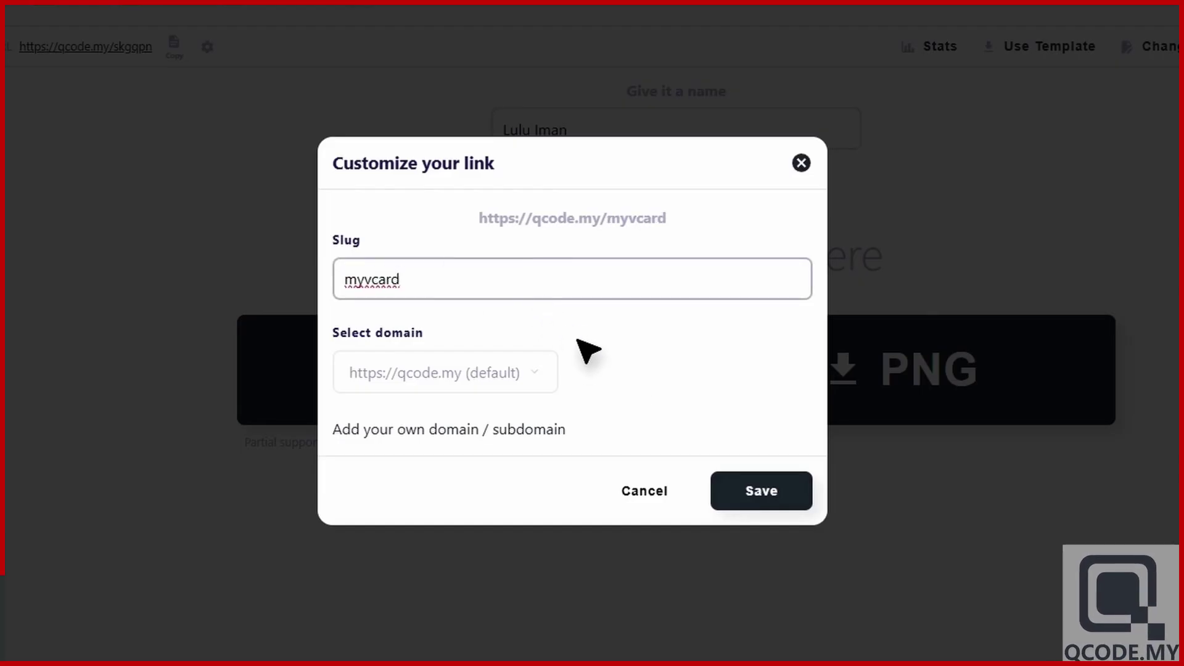
click(771, 502)
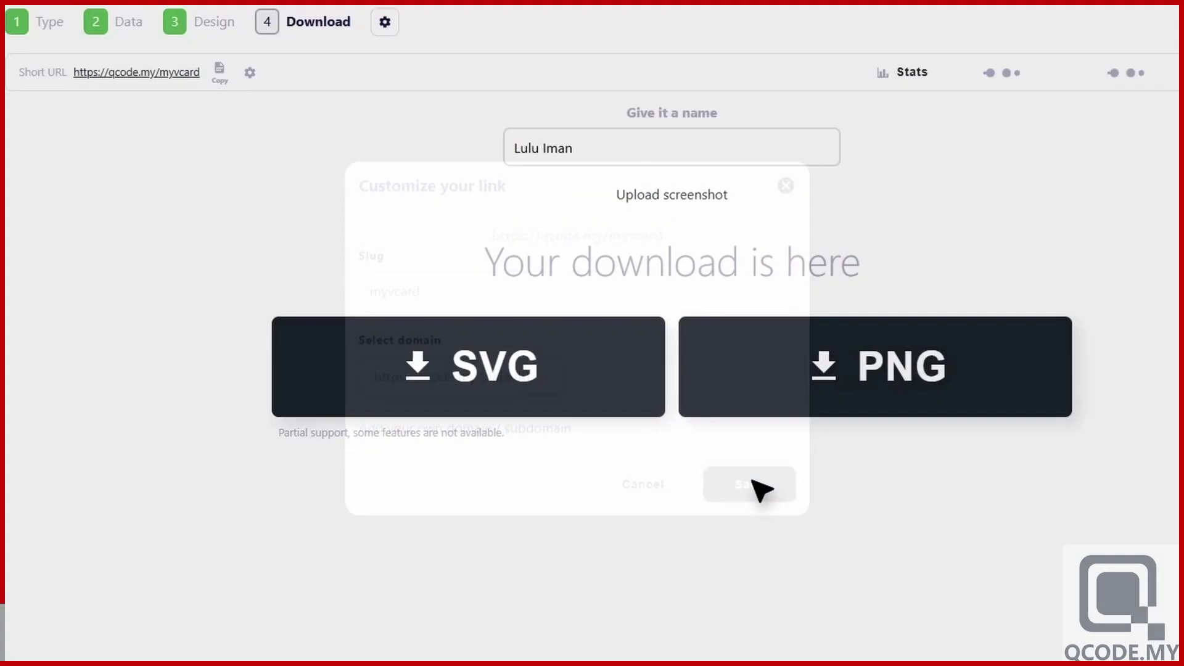